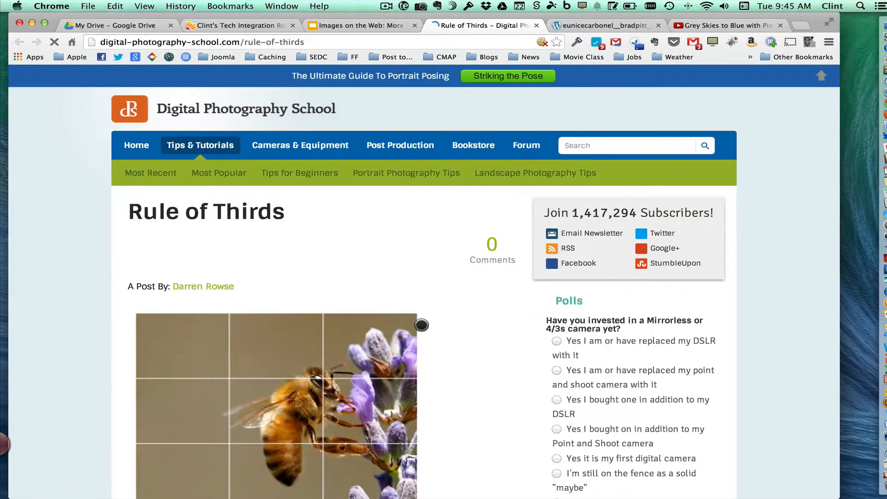
Step: Look over the Rule of Thirds article, dismiss its newsletter sign-up offer, and close the page
scroll(444, 335, down, 3)
scroll(443, 335, down, 2)
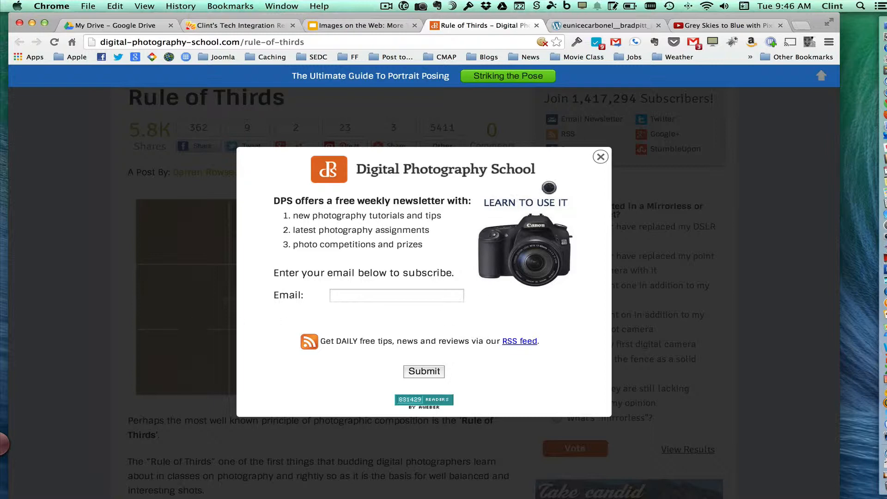
click(601, 157)
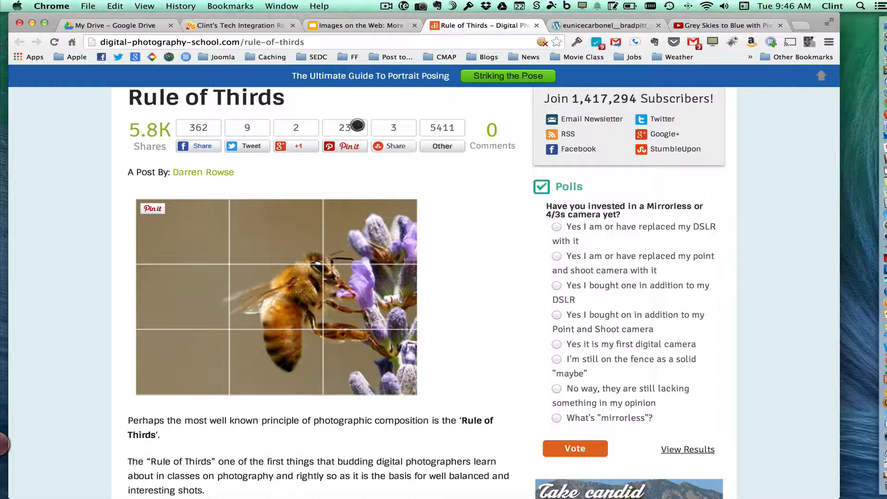
click(538, 26)
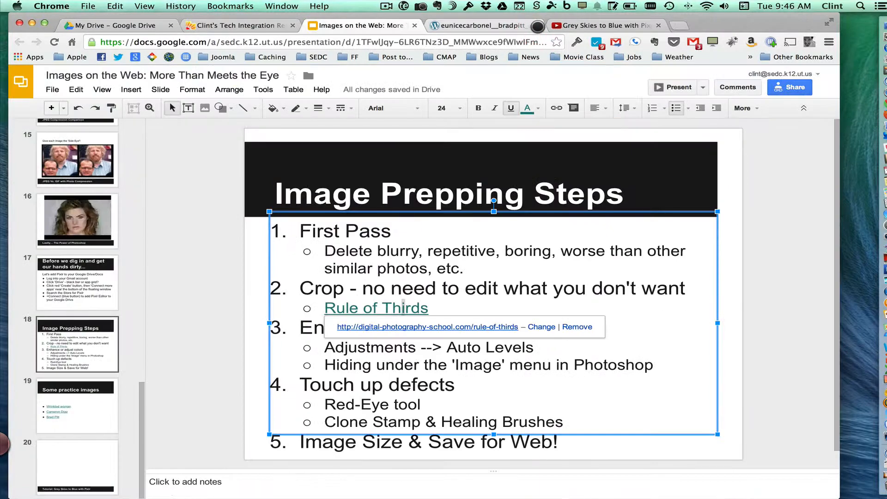
Step: Deselect the text on the Image Prepping Steps slide and bring up the Brad Pitt photo retouch image in the browser
click(646, 309)
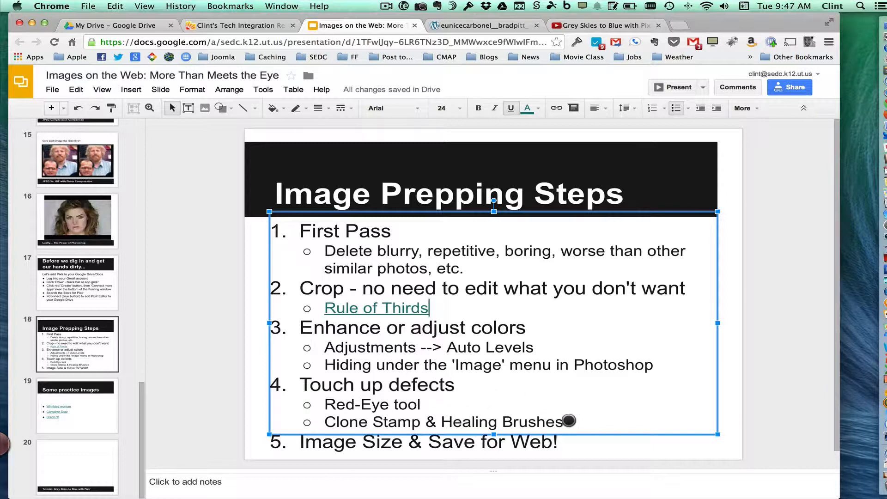
click(722, 406)
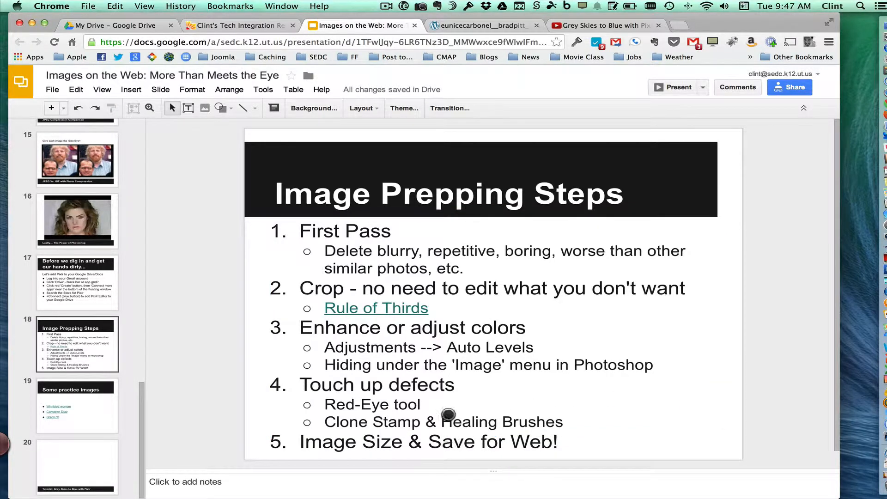
click(478, 24)
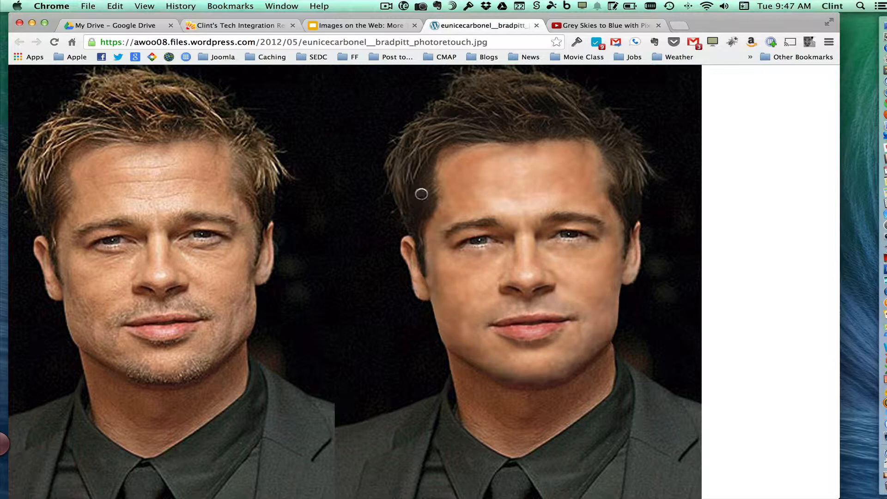
right_click(334, 209)
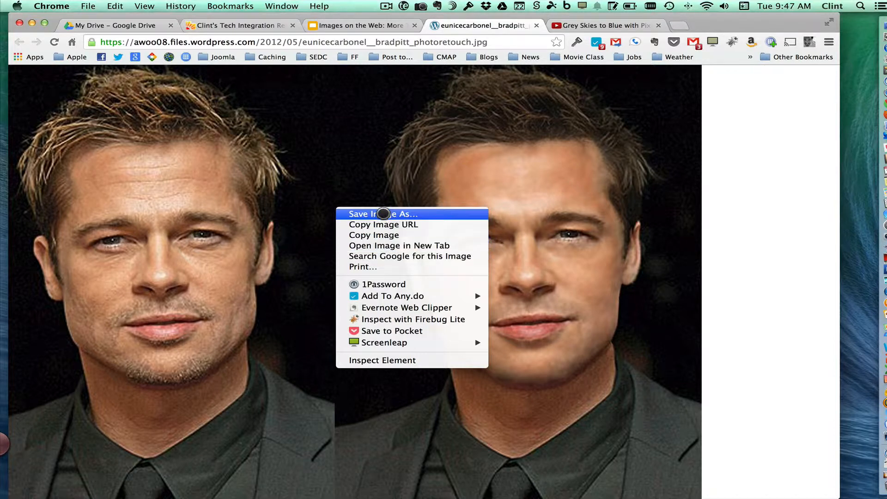
click(383, 213)
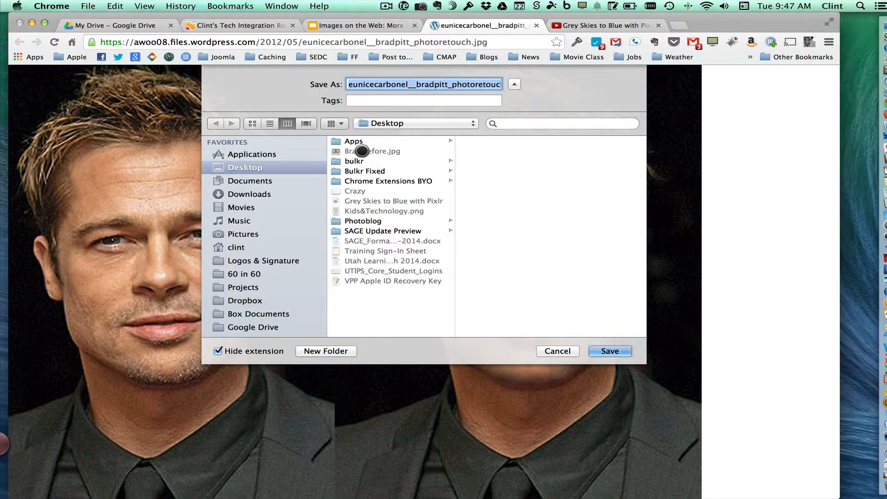
click(361, 151)
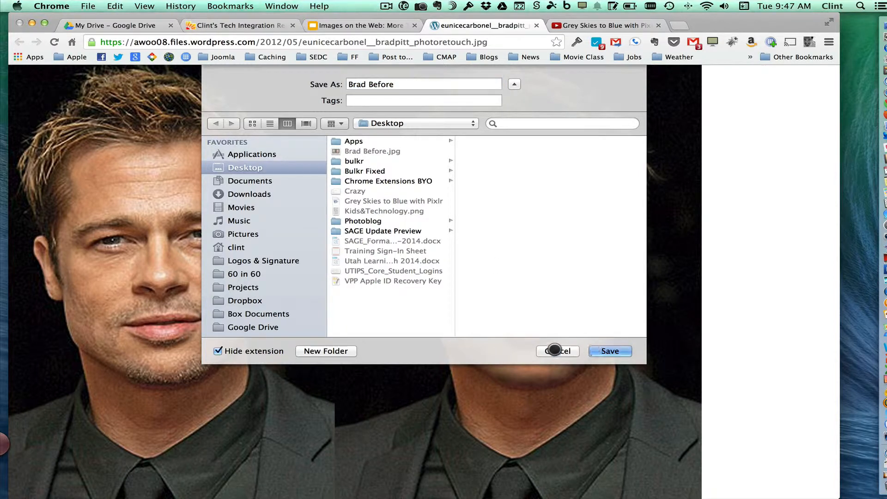
click(554, 350)
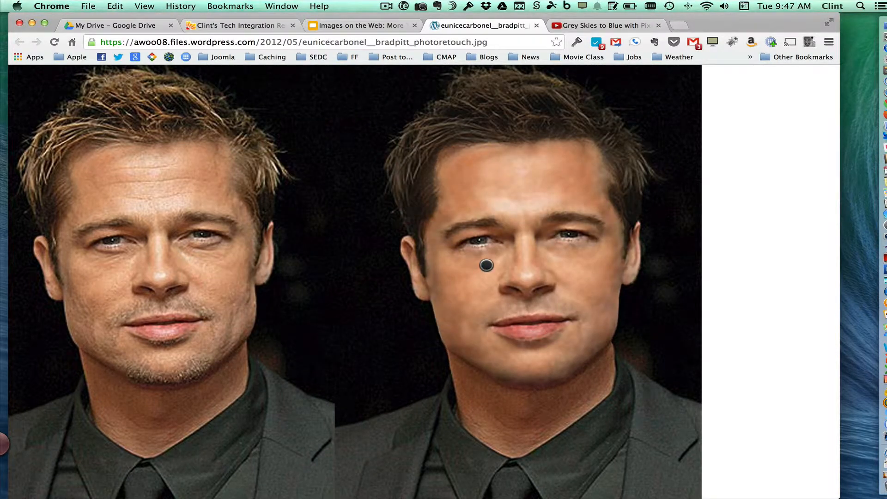
Step: Switch to Photoshop and open Brad Before.jpg from the Desktop folder
key(super+Tab)
key(super+Tab)
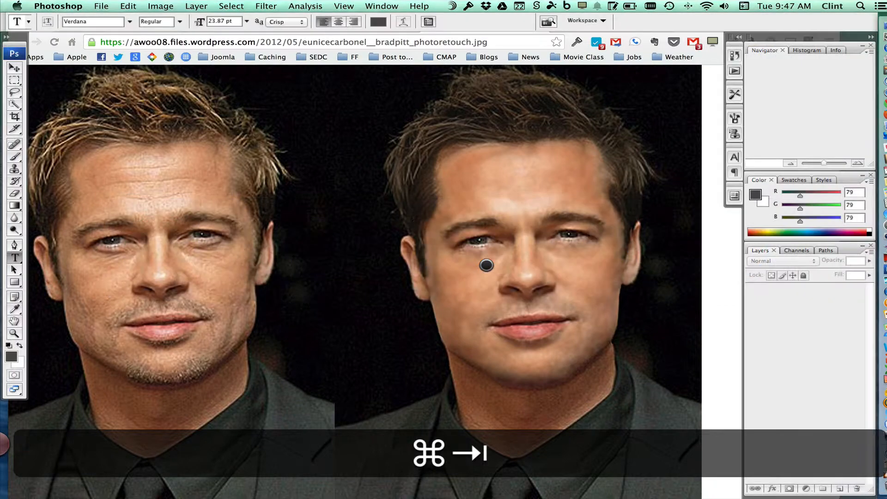
click(100, 6)
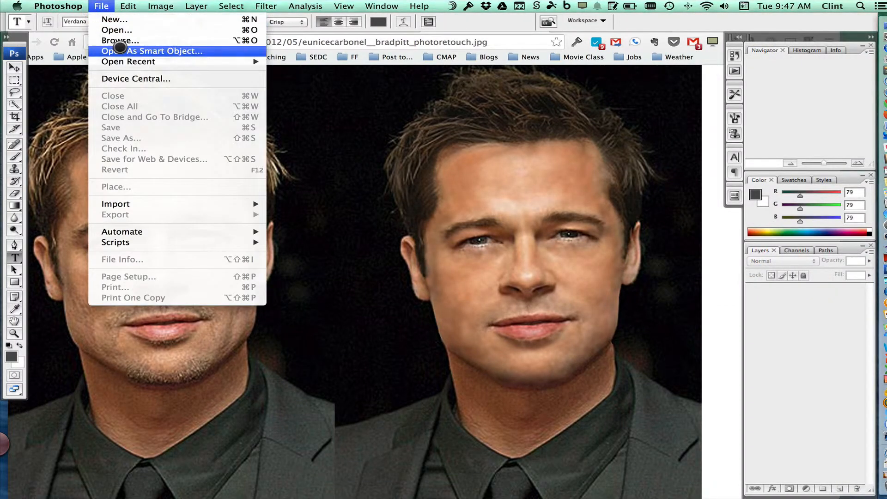
click(118, 29)
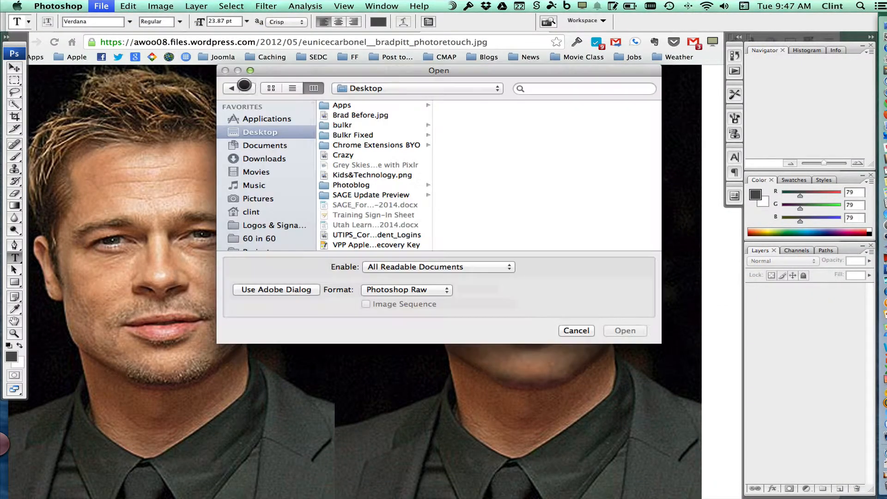
click(363, 115)
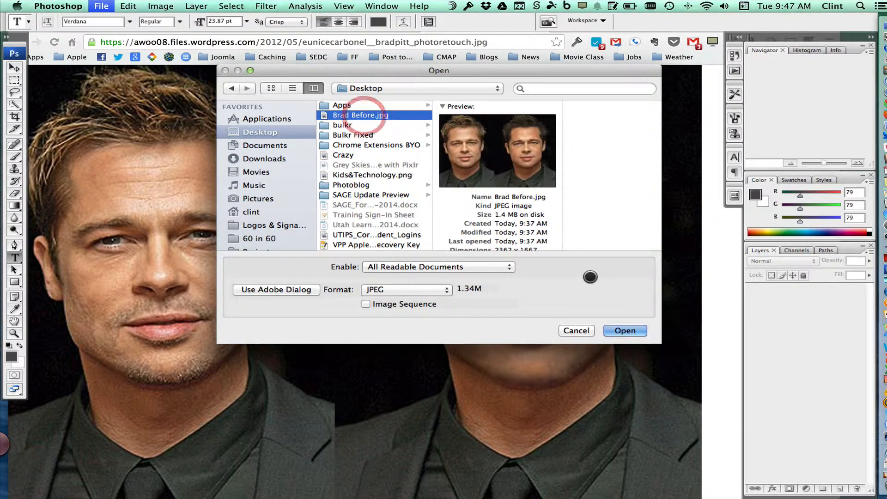
click(624, 330)
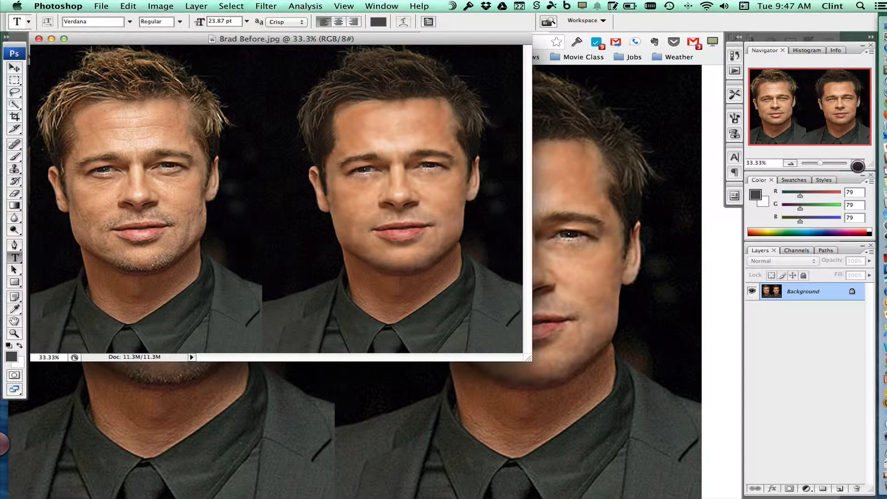
Step: Crop the side-by-side photo down to the unretouched blond-haired portrait, cutting away the retouched half
click(857, 165)
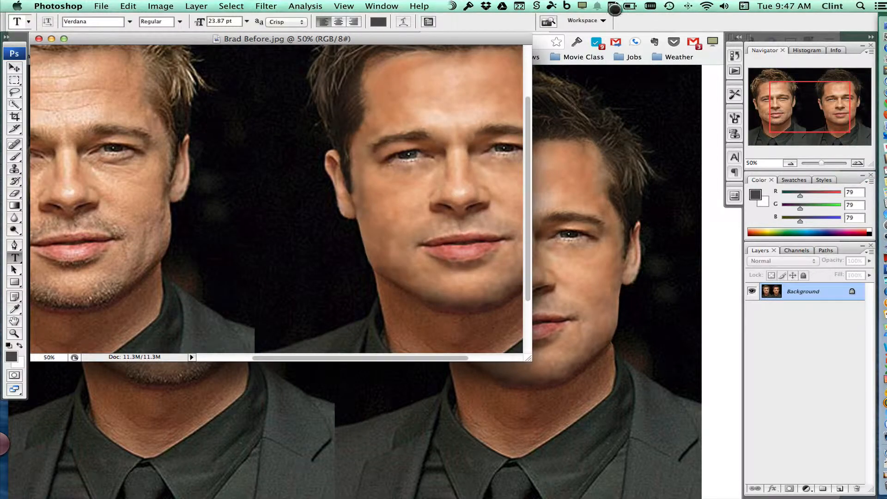
click(65, 39)
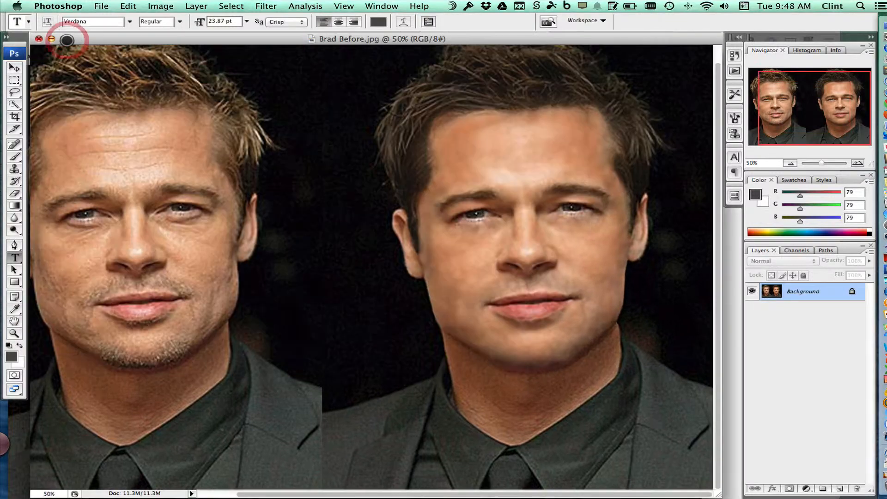
scroll(230, 179, left, 3)
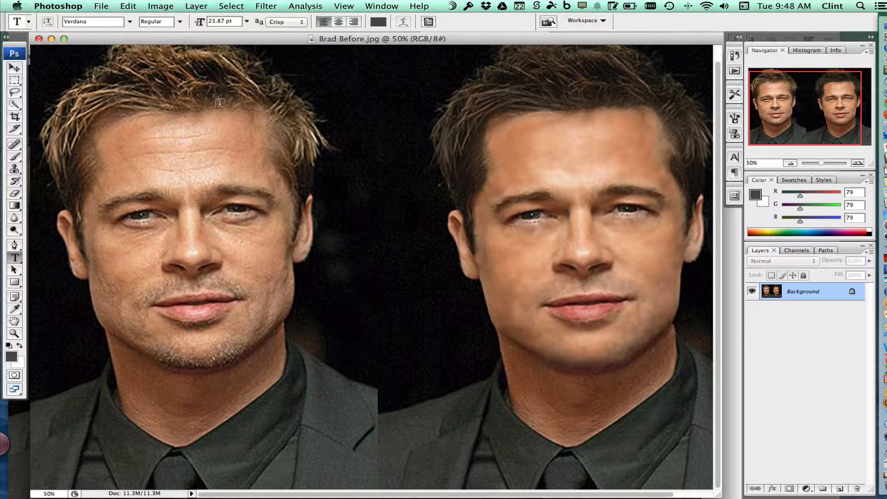
click(13, 116)
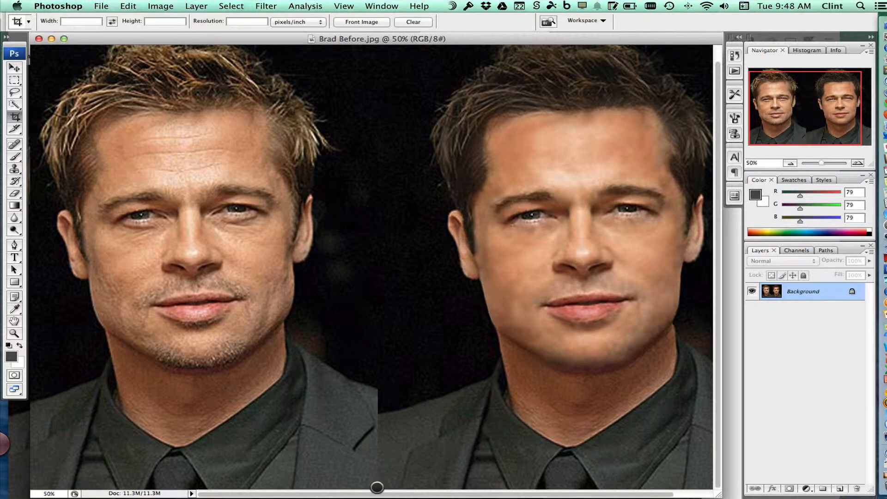
mouse_move(377, 486)
mouse_down()
mouse_move(341, 378)
mouse_move(184, 144)
mouse_move(1, 21)
mouse_up()
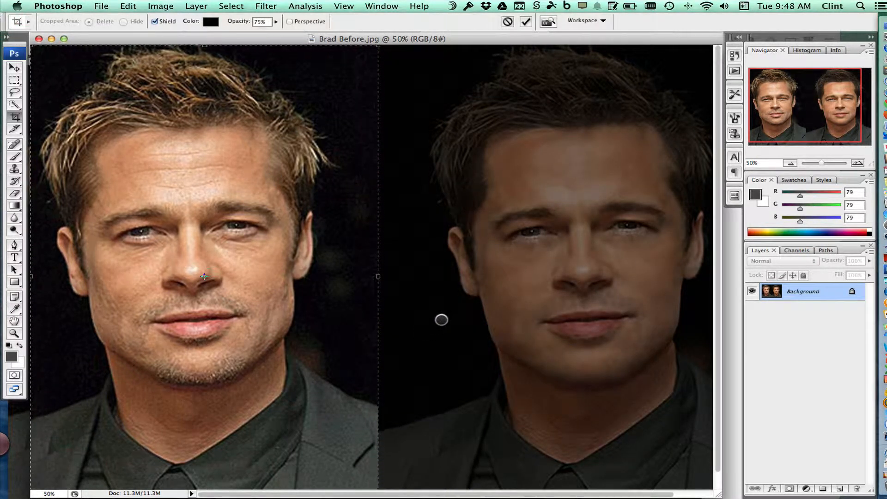
key(Return)
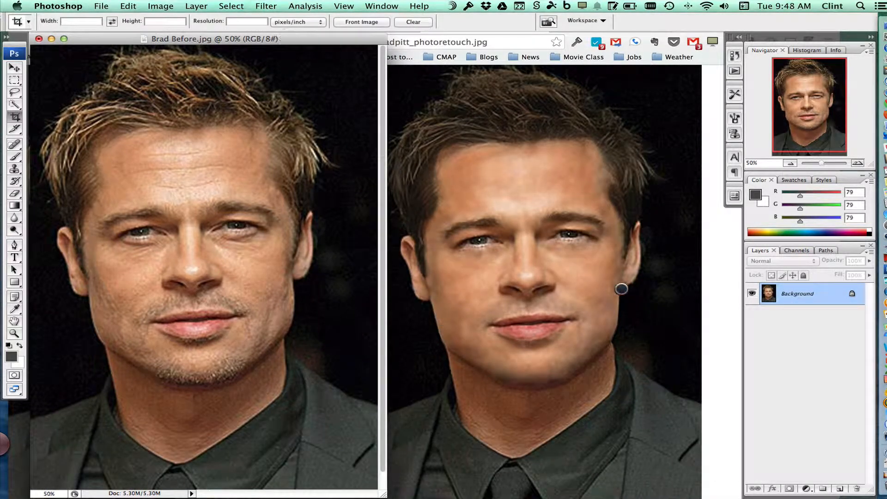
Step: Paint out the lowest forehead wrinkle above the eyebrows with the Spot Healing Brush set to Proximity Match
drag(323, 39, 331, 38)
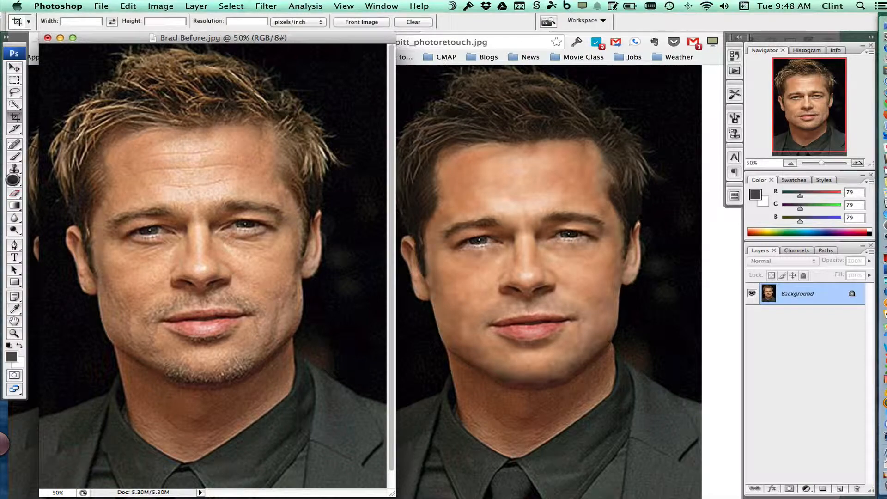
click(15, 144)
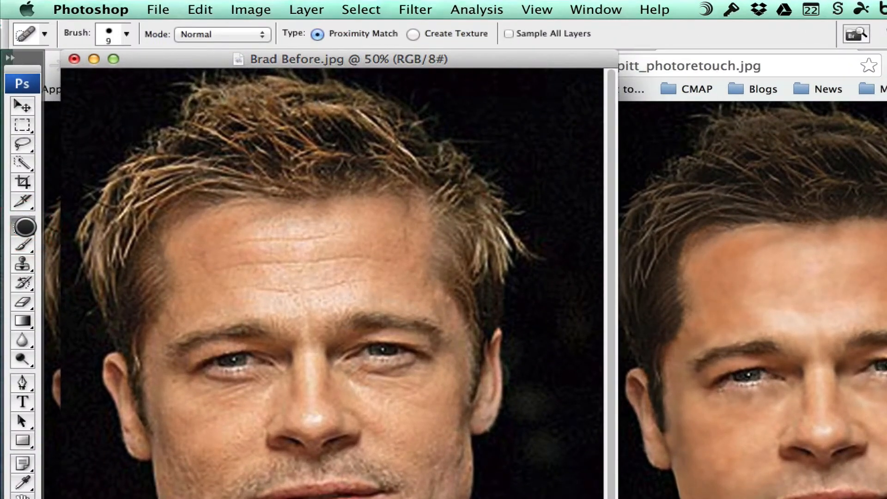
click(23, 227)
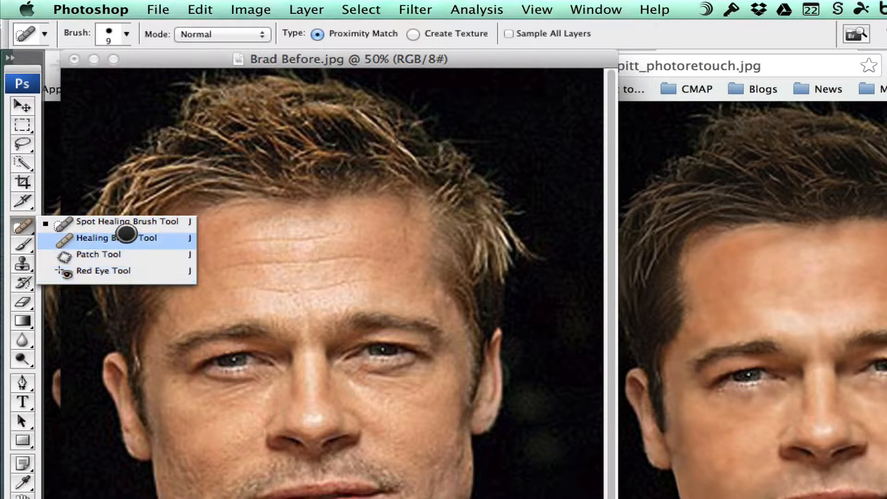
click(129, 225)
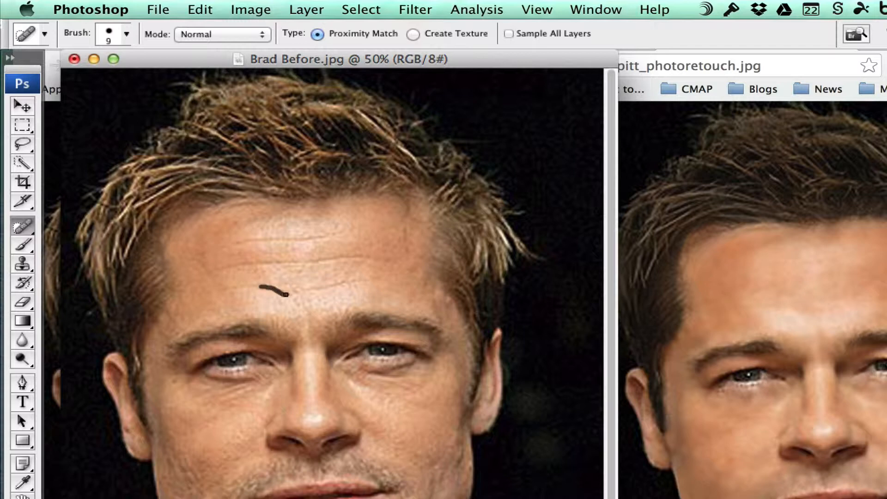
drag(287, 294, 356, 280)
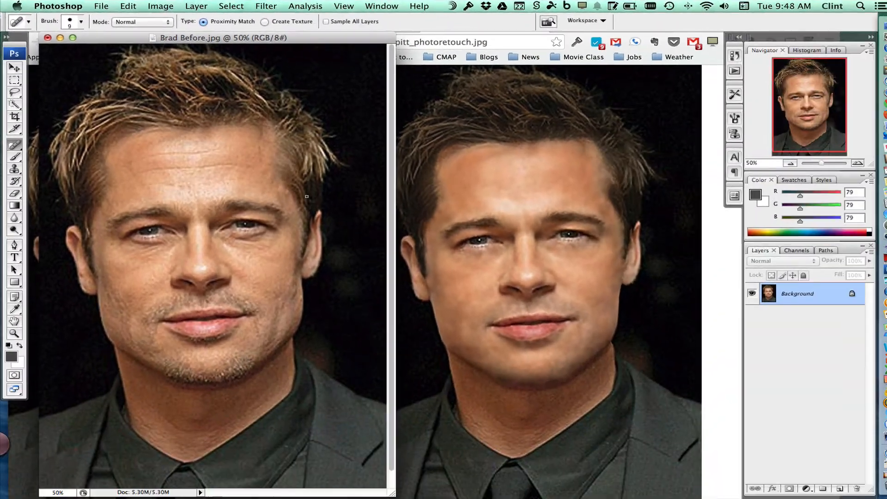
Step: Heal the remaining middle and upper forehead wrinkles with short Spot Healing Brush strokes along each crease
click(857, 162)
click(858, 162)
click(857, 162)
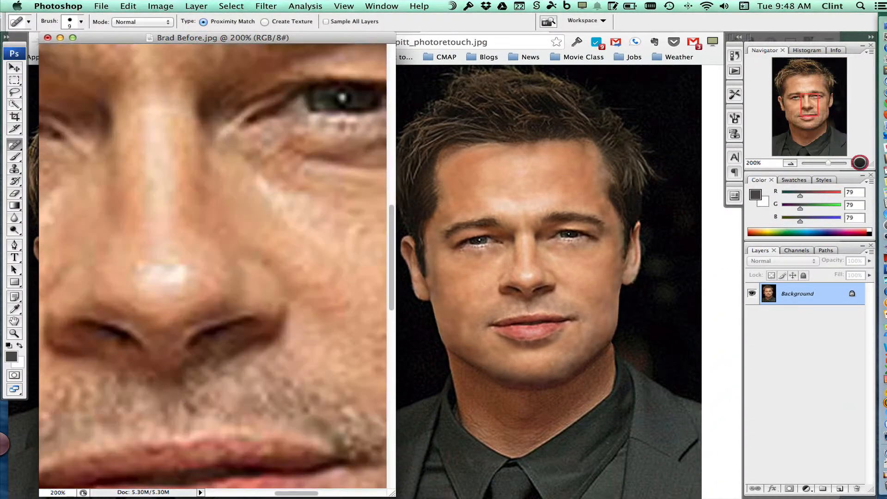
click(791, 163)
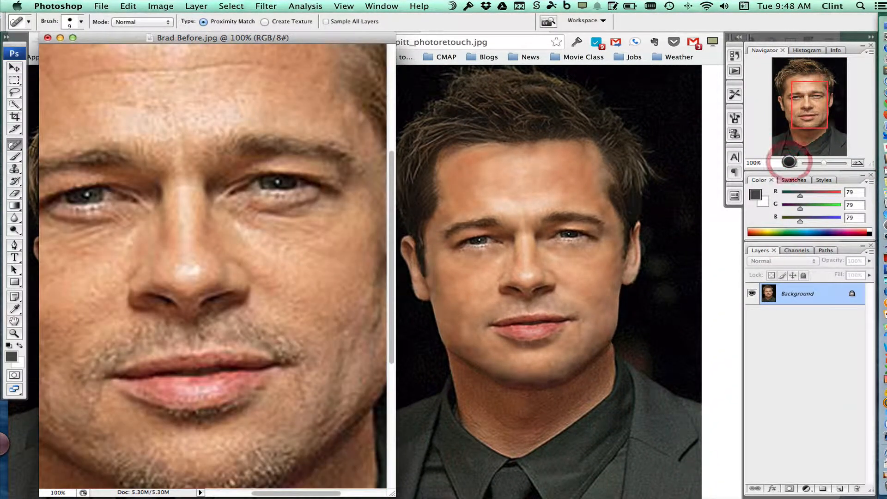
scroll(338, 241, up, 3)
scroll(339, 242, up, 2)
scroll(338, 242, left, 1)
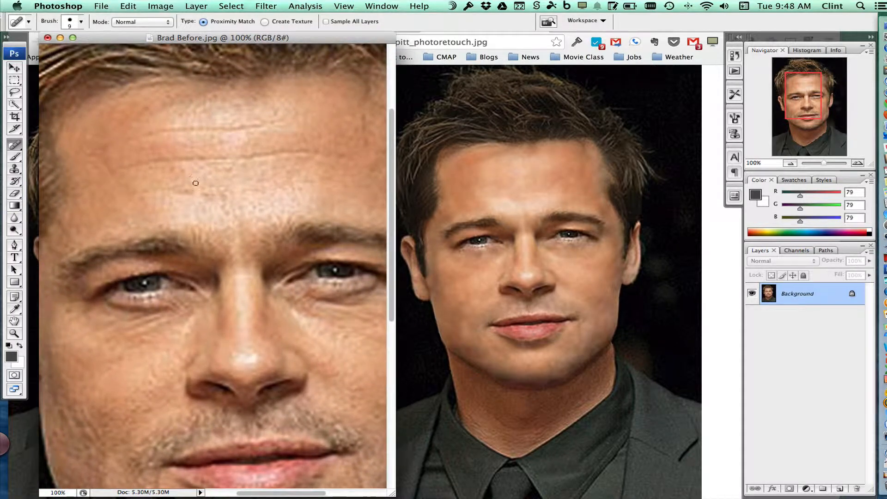
drag(140, 190, 130, 192)
drag(220, 158, 228, 158)
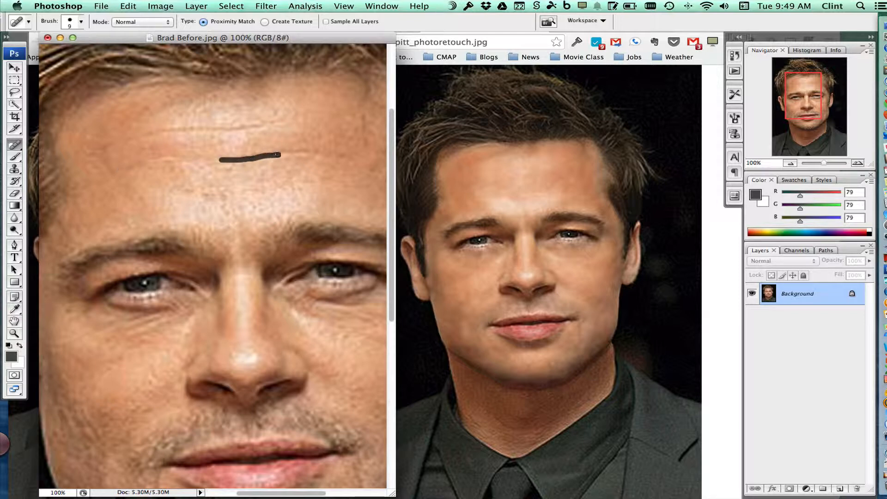
drag(318, 155, 244, 153)
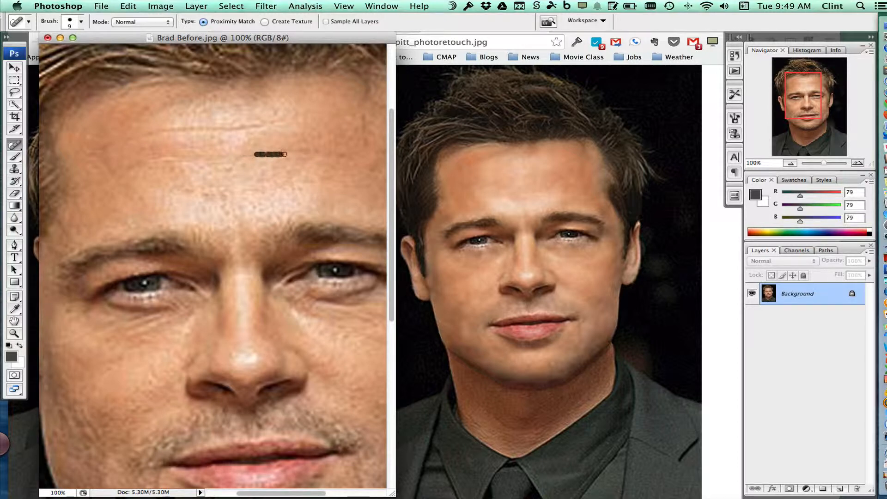
drag(358, 169, 358, 170)
drag(177, 129, 193, 129)
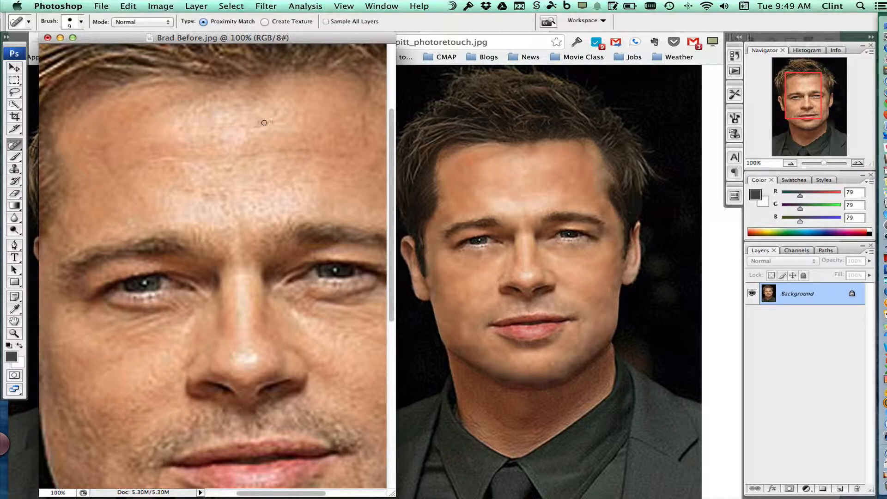
scroll(283, 149, down, 3)
scroll(283, 149, right, 1)
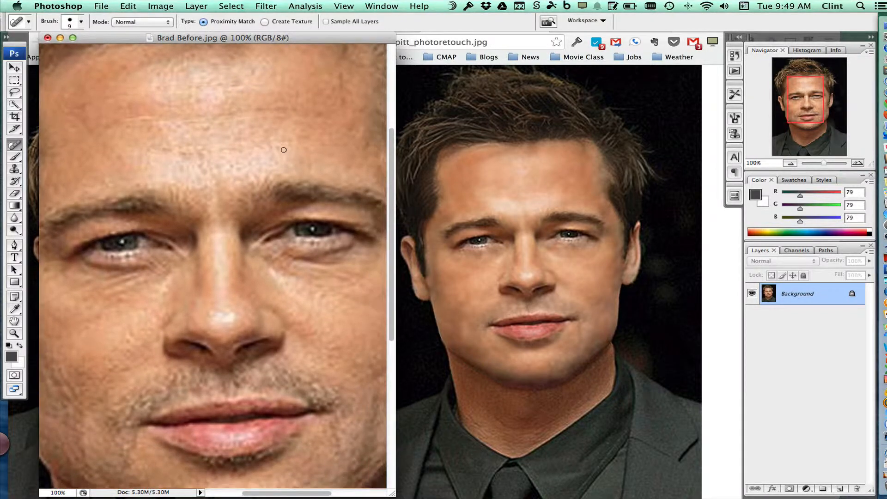
scroll(284, 150, up, 3)
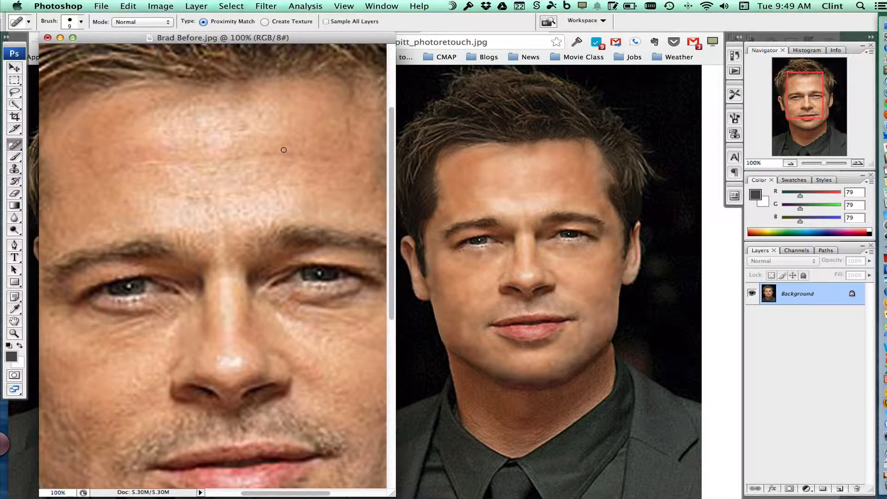
scroll(149, 280, down, 4)
scroll(150, 280, right, 2)
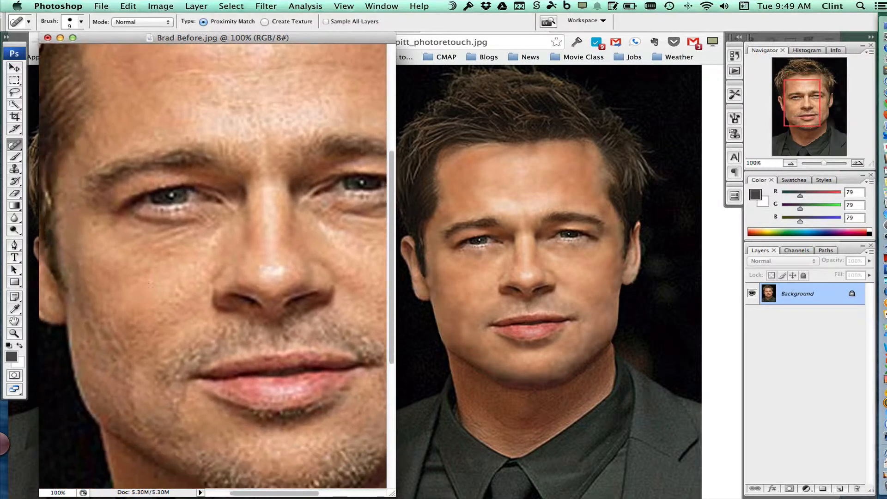
Step: Look over the healed portrait from forehead to chin at 100% and then with the whole head at 66.67%
scroll(149, 281, down, 2)
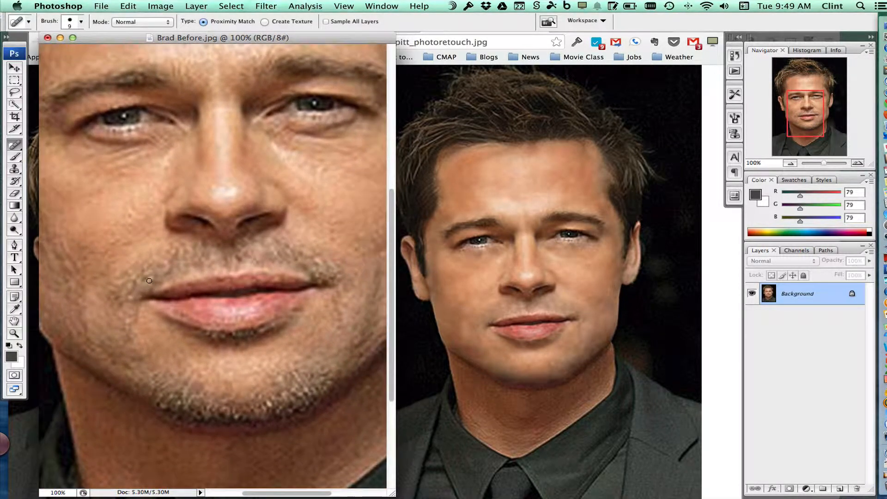
scroll(149, 280, down, 1)
scroll(149, 280, right, 1)
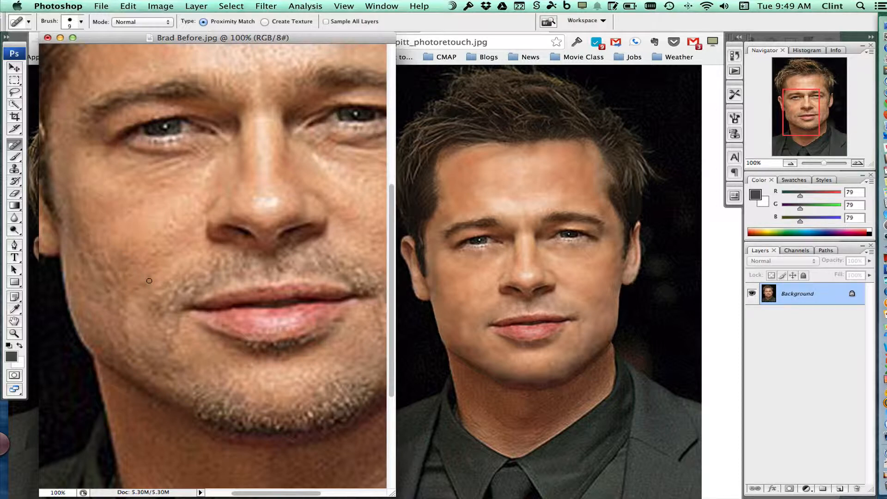
scroll(149, 281, right, 4)
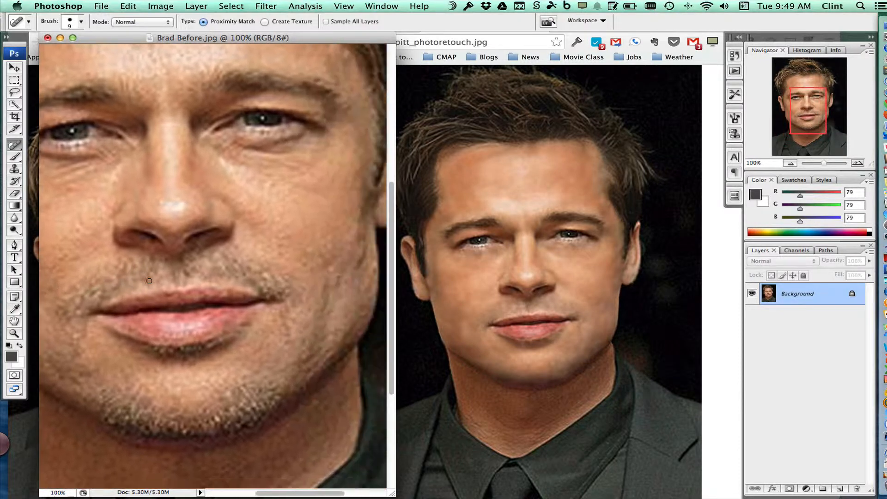
scroll(150, 280, up, 2)
scroll(196, 274, left, 1)
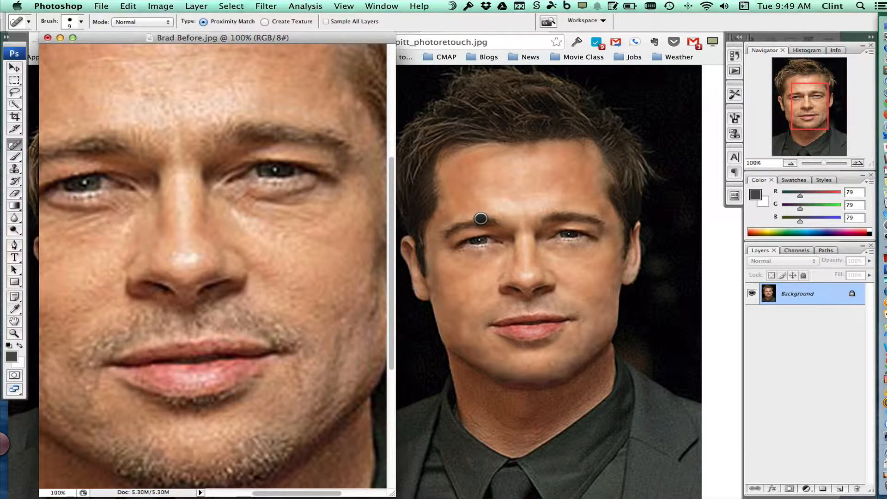
click(789, 162)
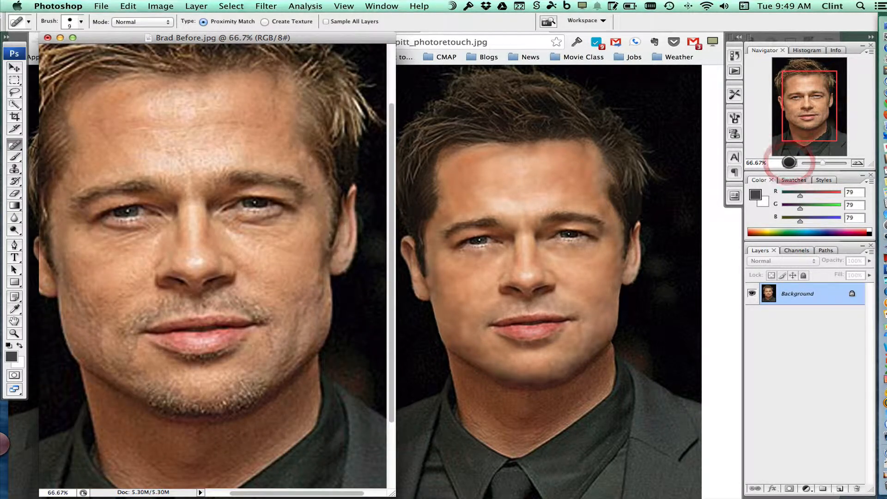
scroll(209, 249, up, 2)
scroll(210, 249, left, 1)
scroll(210, 248, up, 1)
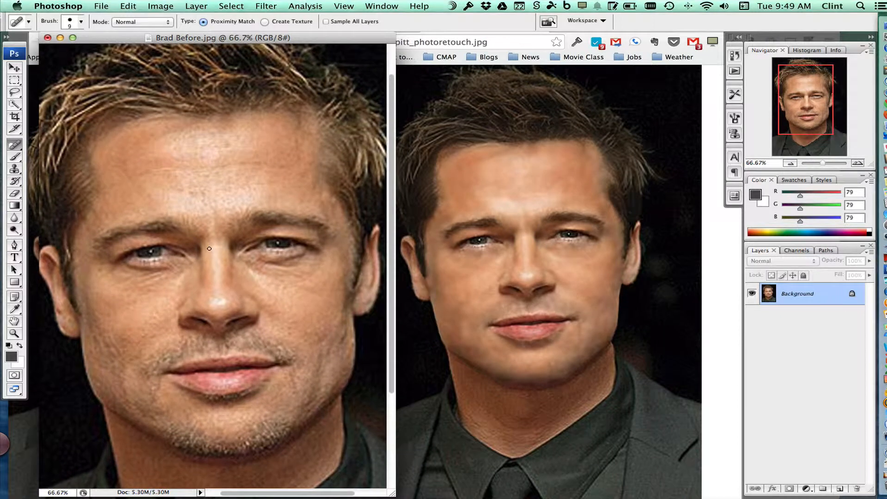
scroll(209, 248, down, 3)
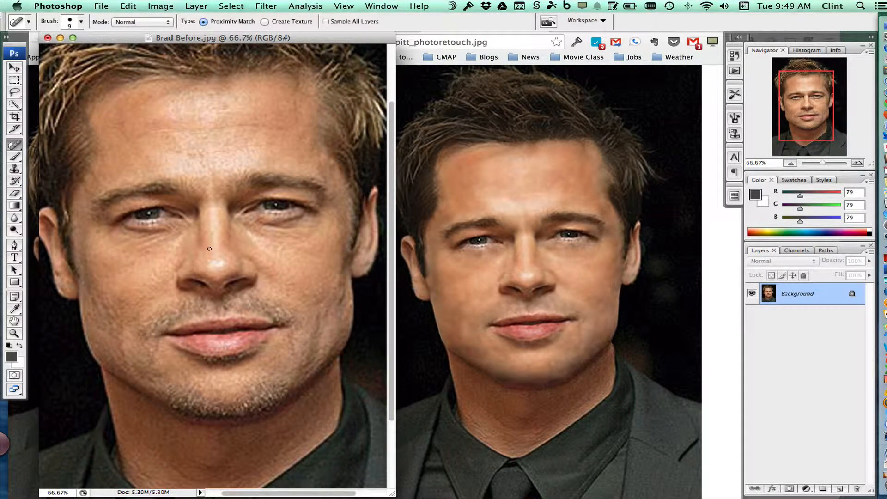
Step: Try a rectangular marquee selection around the face, from the hairline to the chin, and clear it
click(15, 81)
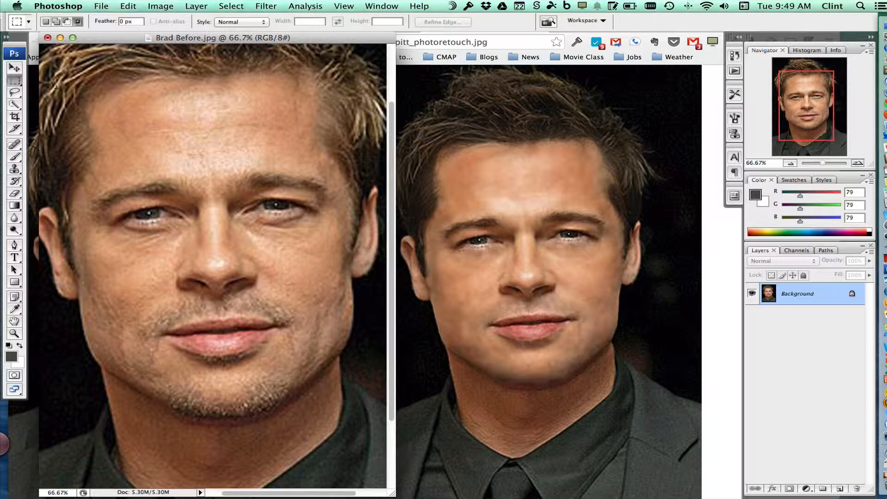
click(11, 81)
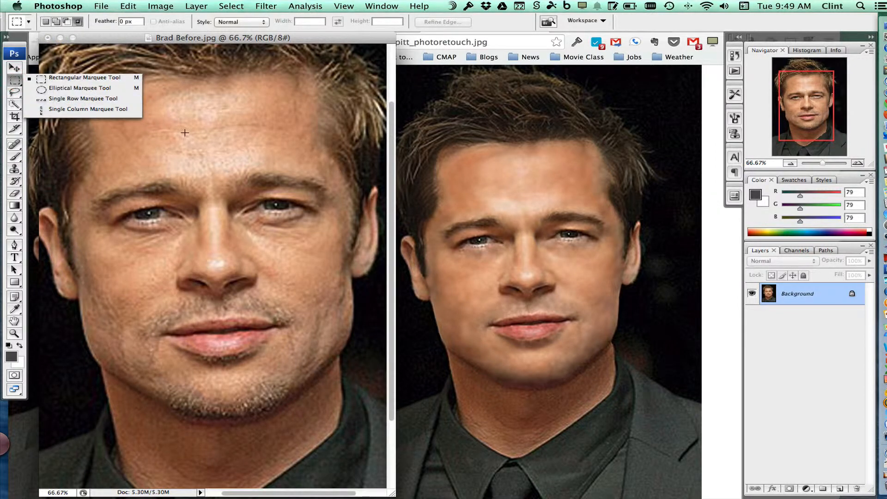
click(60, 78)
drag(329, 369, 352, 388)
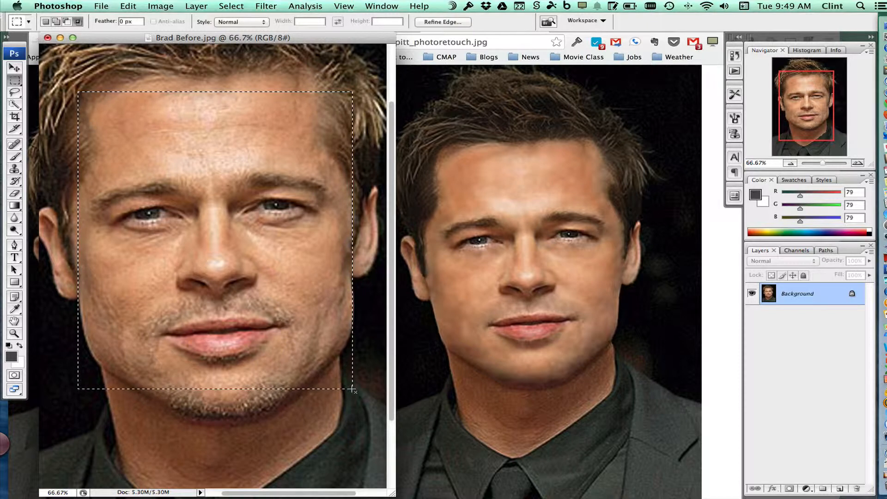
click(321, 417)
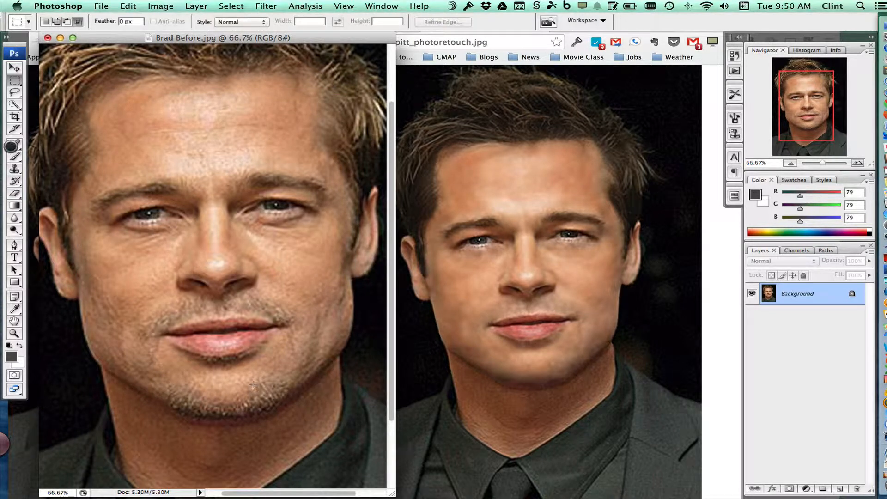
Step: Try a freehand Lasso selection along the hairline, cheek and neck on one side of the face, and clear it
click(14, 92)
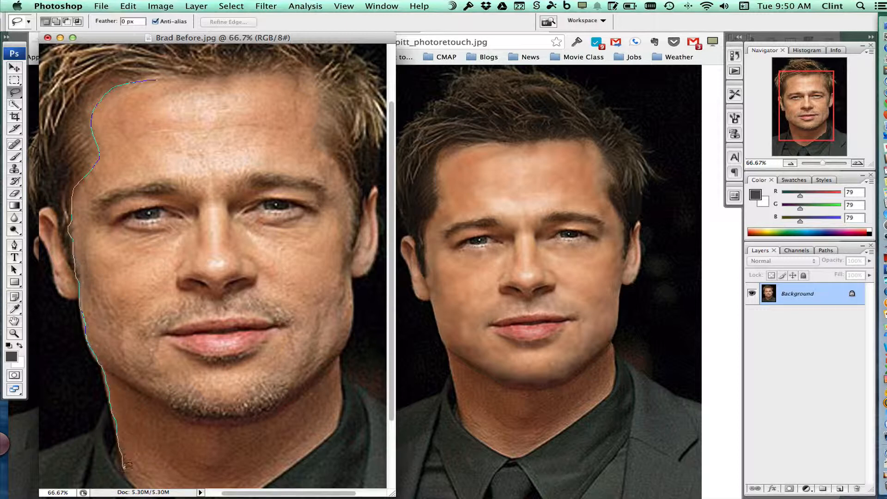
drag(141, 485, 139, 486)
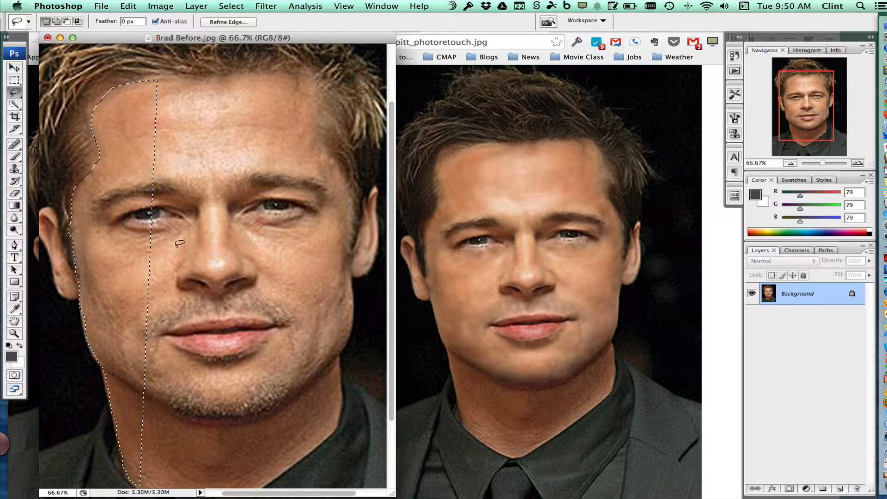
key(Escape)
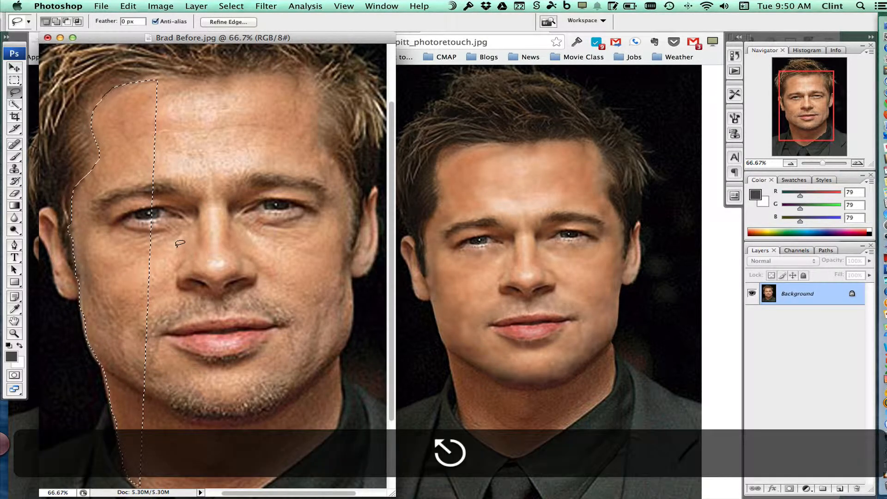
click(180, 244)
Step: Select the forehead, face, ears and neck with the Quick Selection tool at brush size 25
click(17, 102)
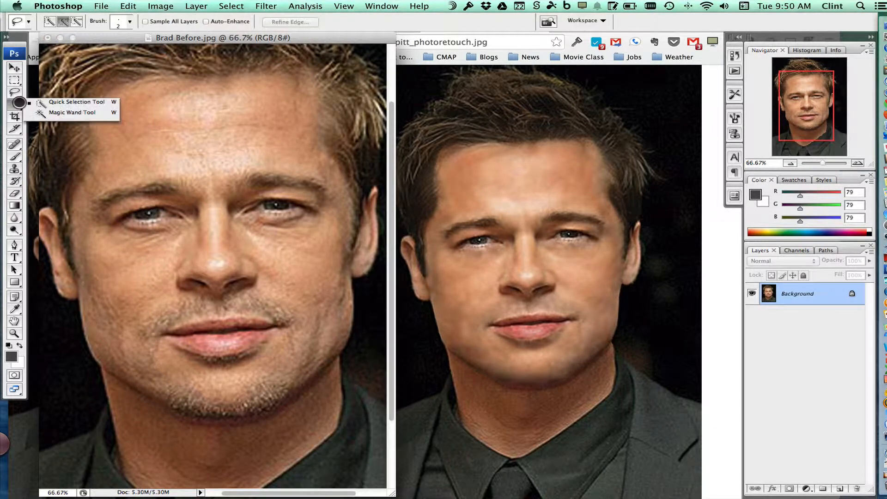
click(69, 102)
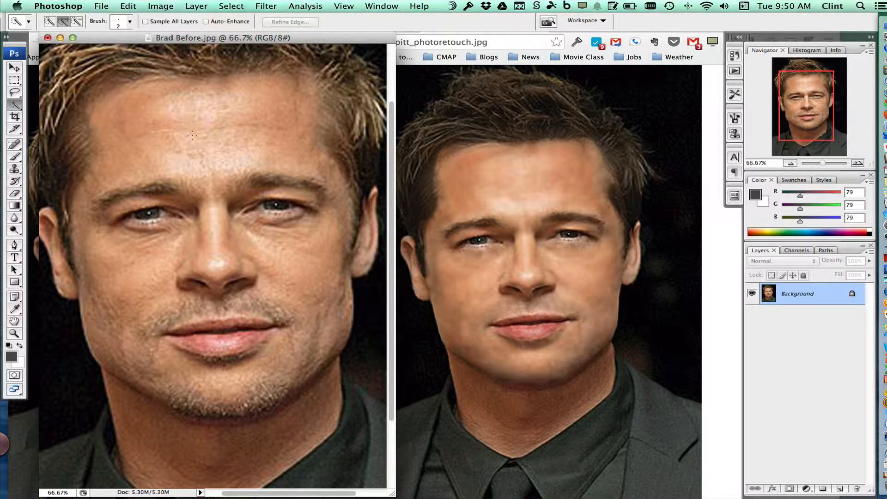
key(bracketright)
key(bracketleft)
mouse_move(159, 88)
mouse_down()
mouse_move(103, 115)
mouse_move(113, 174)
mouse_move(108, 196)
mouse_move(94, 199)
mouse_move(108, 224)
mouse_up()
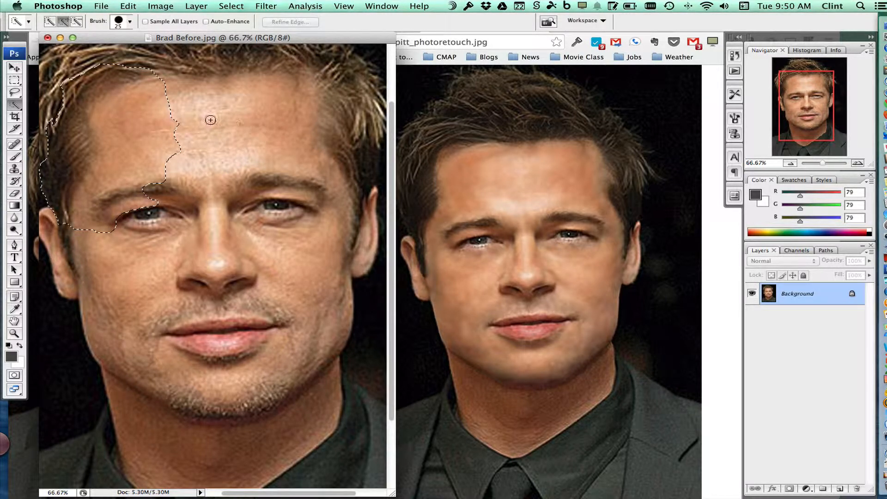
drag(167, 92, 280, 104)
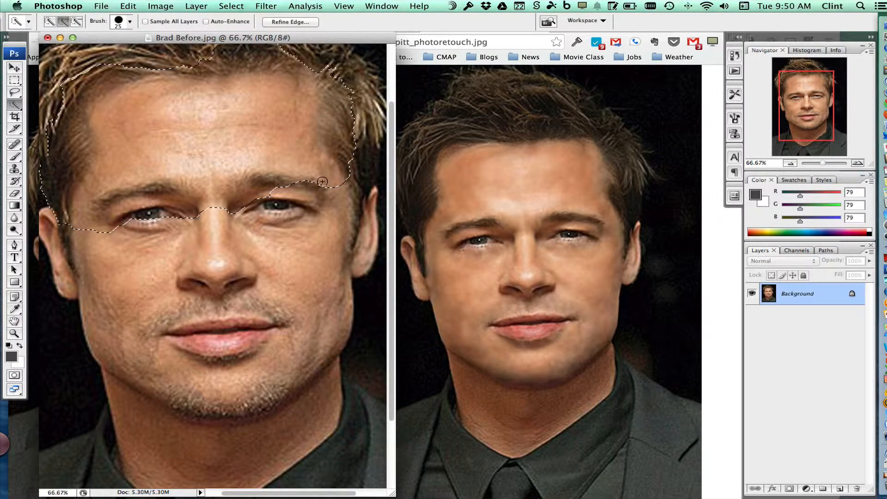
mouse_move(322, 186)
mouse_down()
mouse_move(329, 230)
mouse_move(301, 262)
mouse_move(303, 276)
mouse_up()
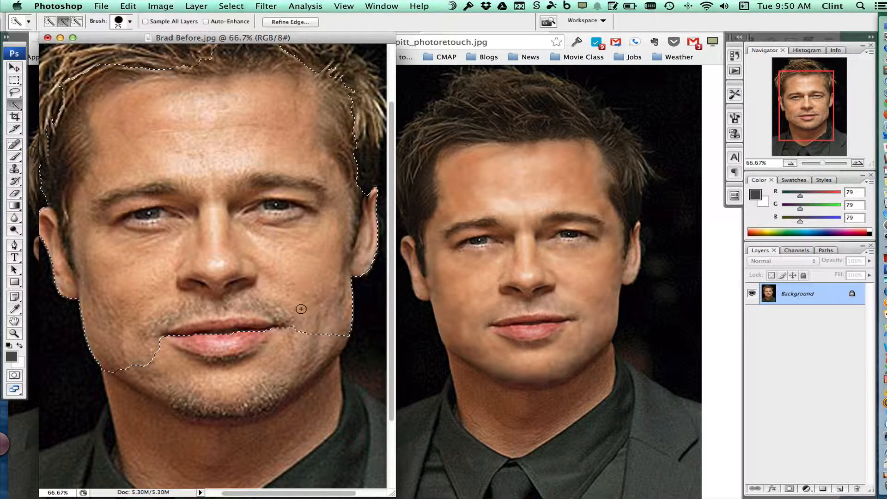
drag(301, 309, 284, 381)
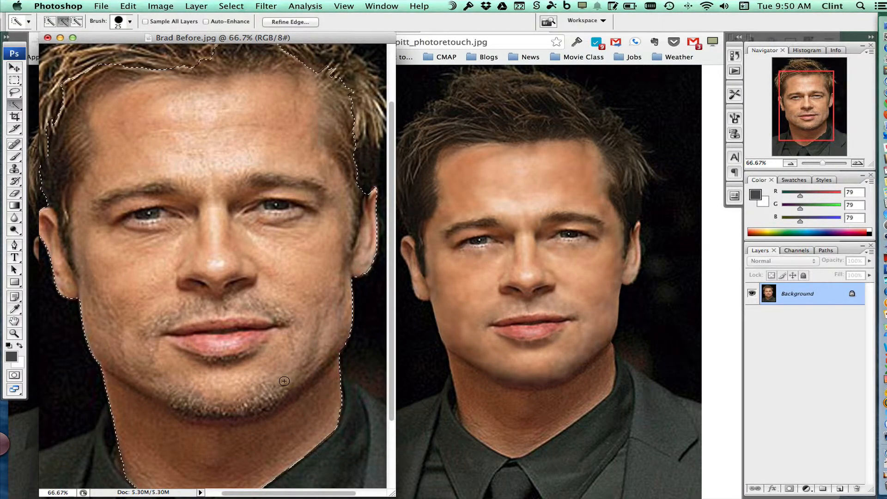
key(super+space)
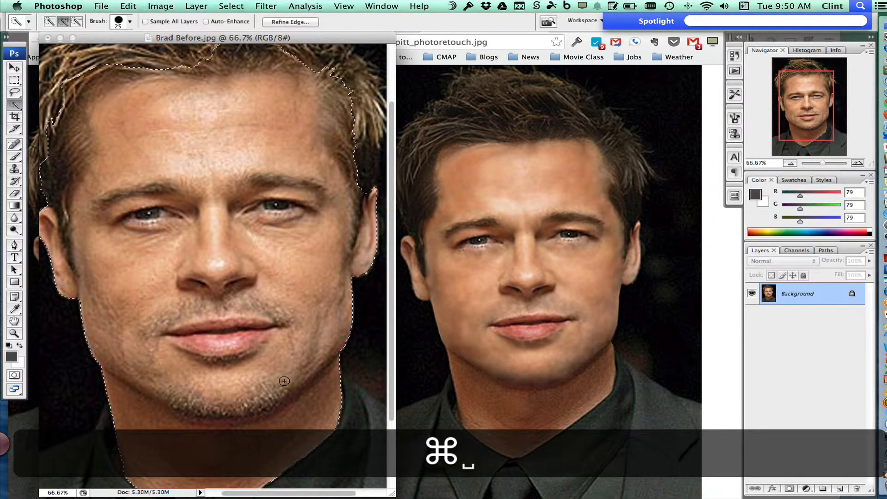
key(Escape)
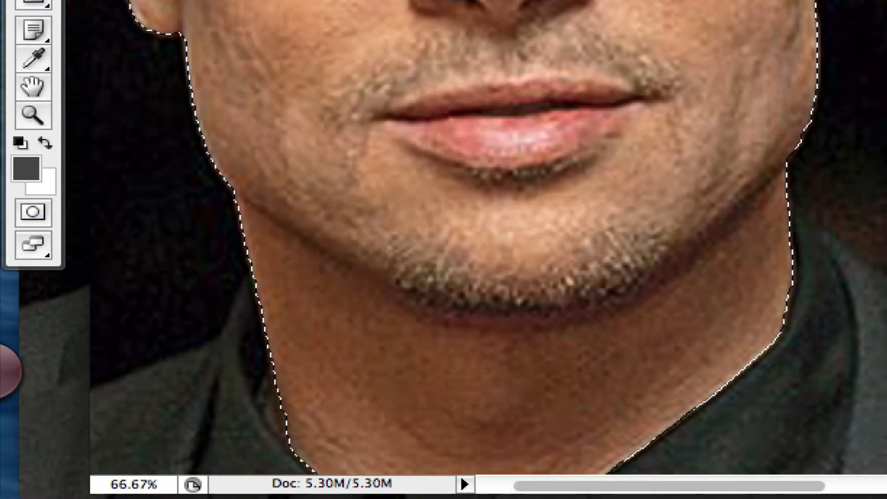
Step: Show the face selection as a Quick Mask, choose the Brush tool and widen the document window to fit the whole head
key(q)
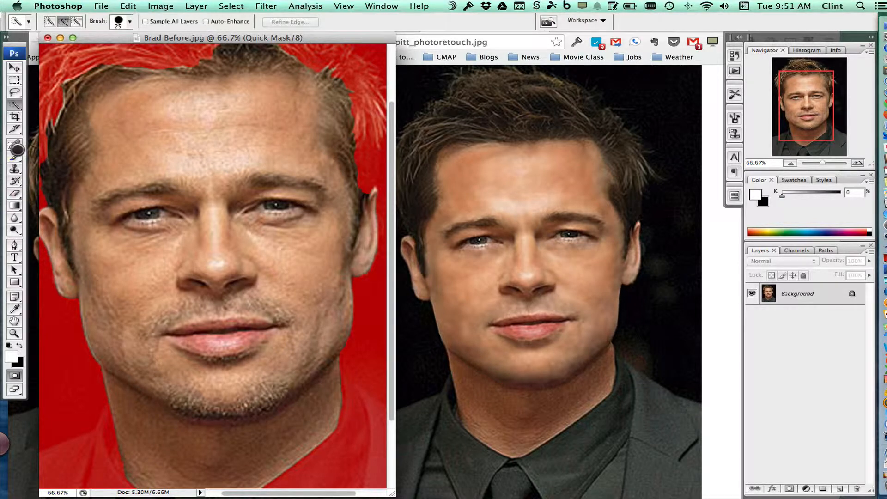
click(14, 156)
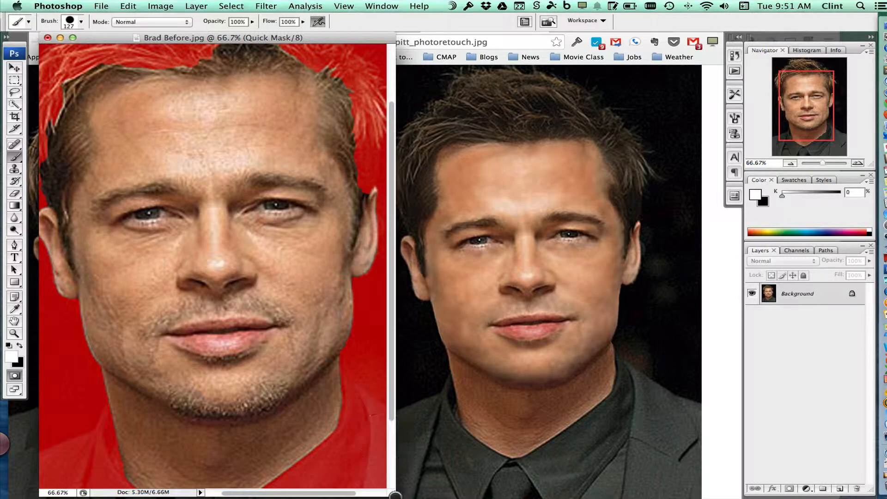
drag(395, 495, 528, 496)
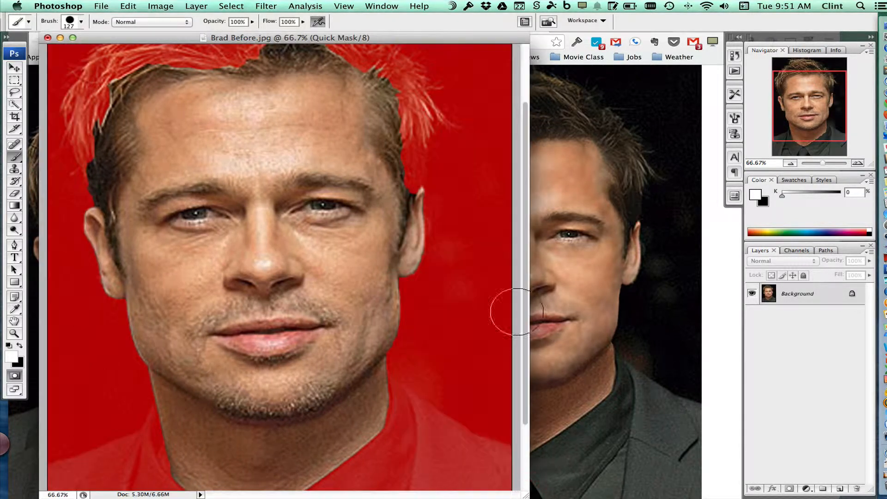
Step: Mask out the hair and both ears with a black size 127 brush, and turn the Quick Mask back into a selection
drag(453, 197, 441, 196)
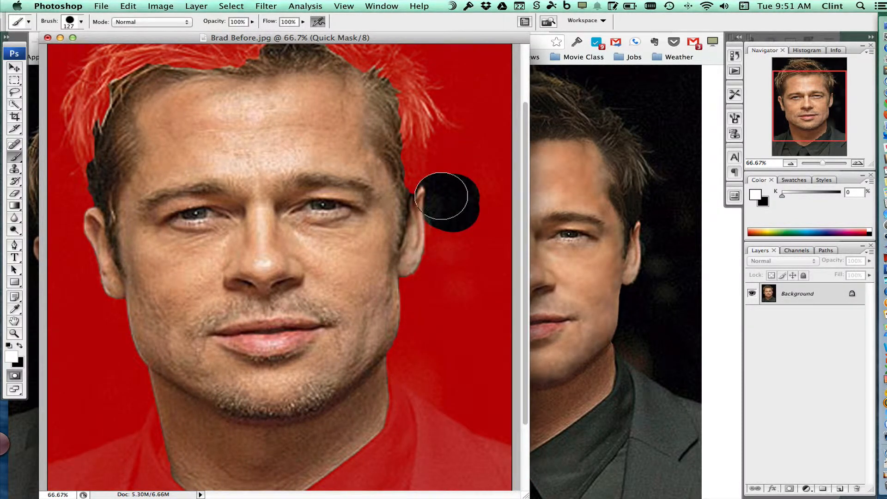
key(super+z)
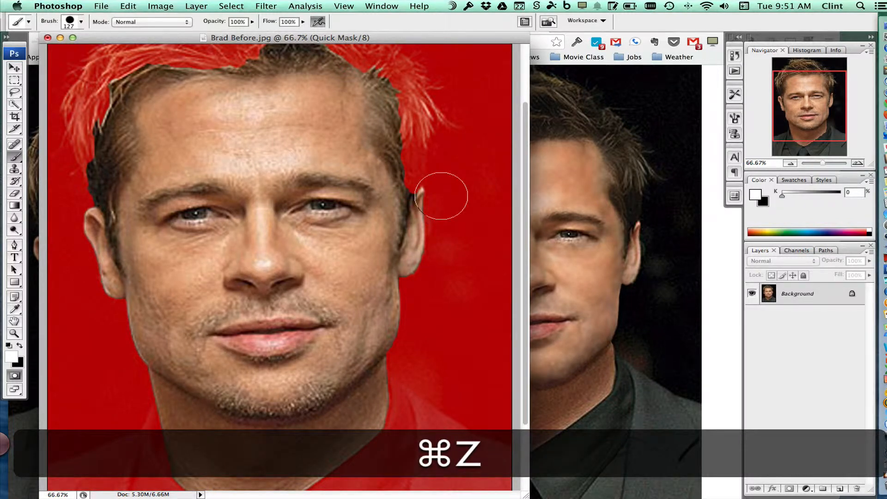
key(x)
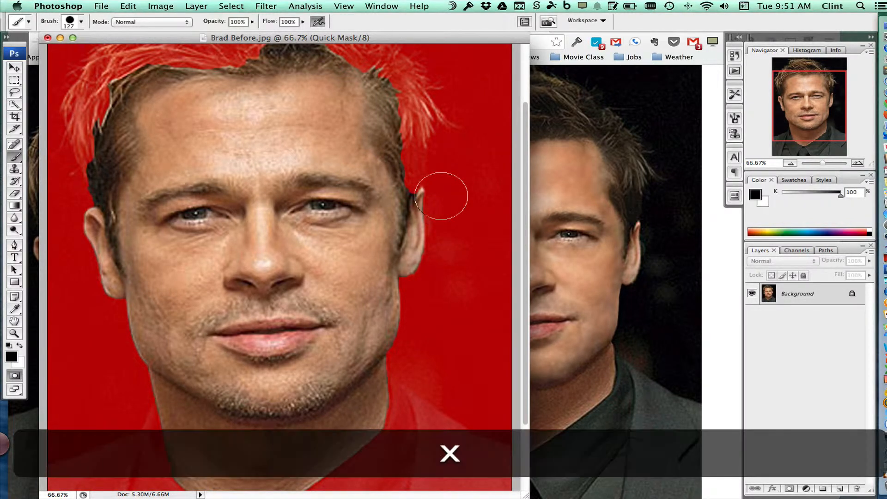
mouse_move(440, 206)
mouse_down()
mouse_move(425, 188)
mouse_move(425, 273)
mouse_move(434, 193)
mouse_move(394, 128)
mouse_move(391, 75)
mouse_up()
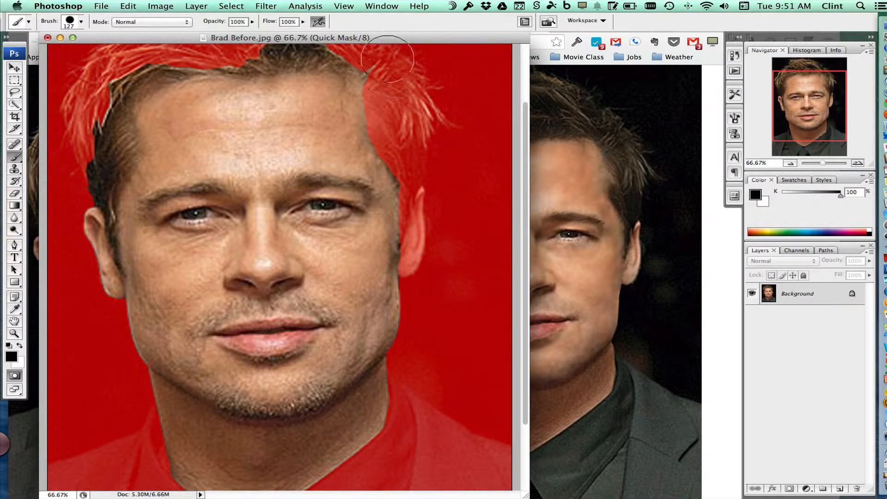
scroll(390, 72, up, 4)
mouse_move(384, 137)
mouse_down()
mouse_move(382, 152)
mouse_move(372, 137)
mouse_move(309, 131)
mouse_move(146, 147)
mouse_move(103, 194)
mouse_move(103, 206)
mouse_move(115, 208)
mouse_move(108, 220)
mouse_up()
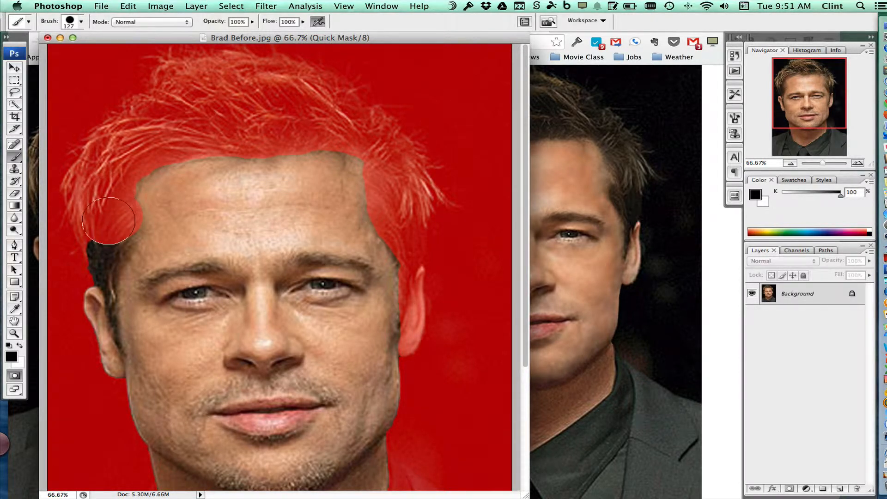
scroll(109, 220, down, 3)
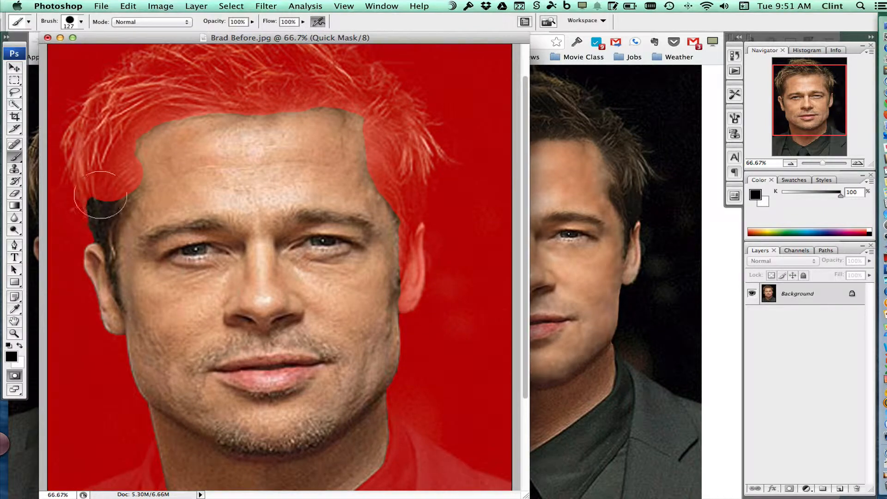
scroll(485, 248, down, 3)
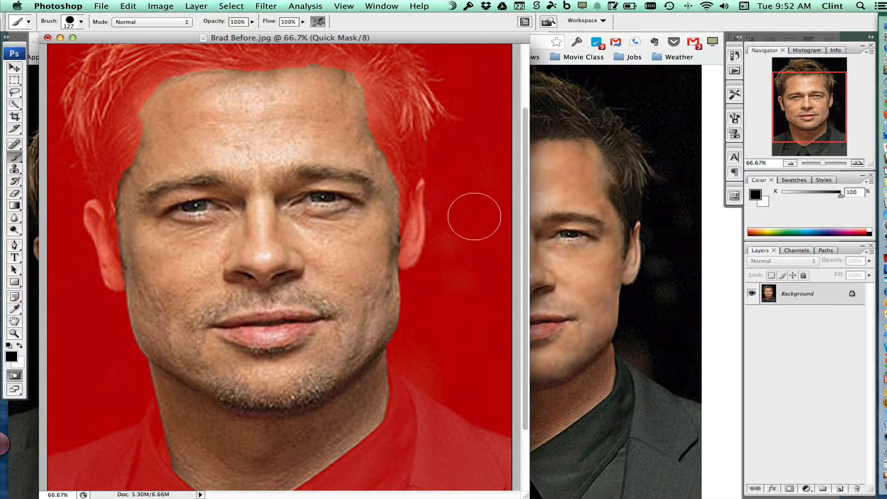
click(12, 376)
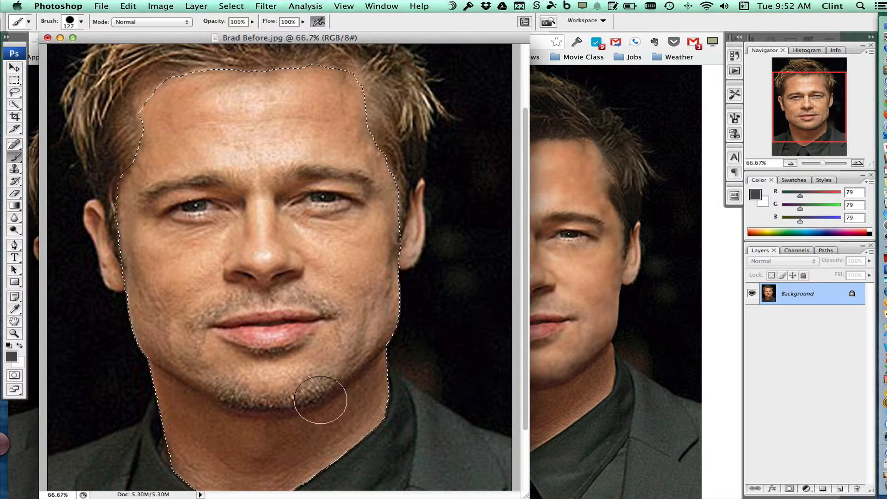
Step: Copy the selected facial skin from the Background onto a new layer with Layer via Copy
scroll(317, 395, down, 3)
scroll(320, 399, up, 3)
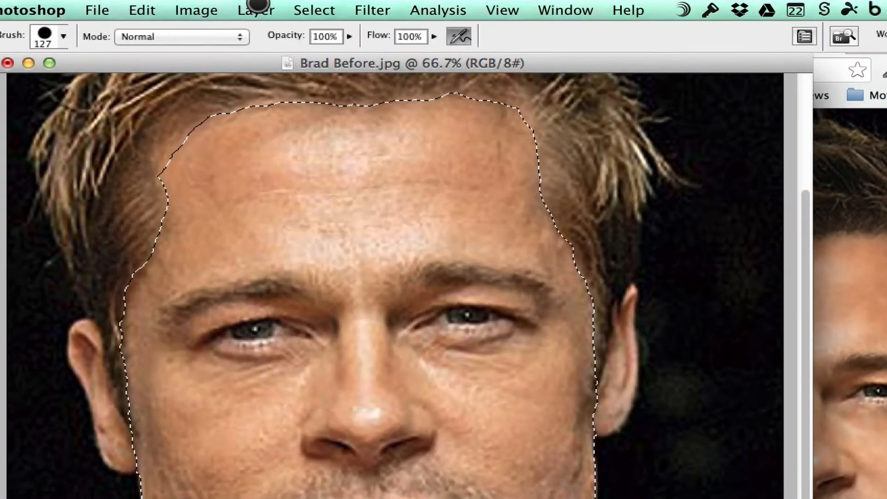
click(197, 5)
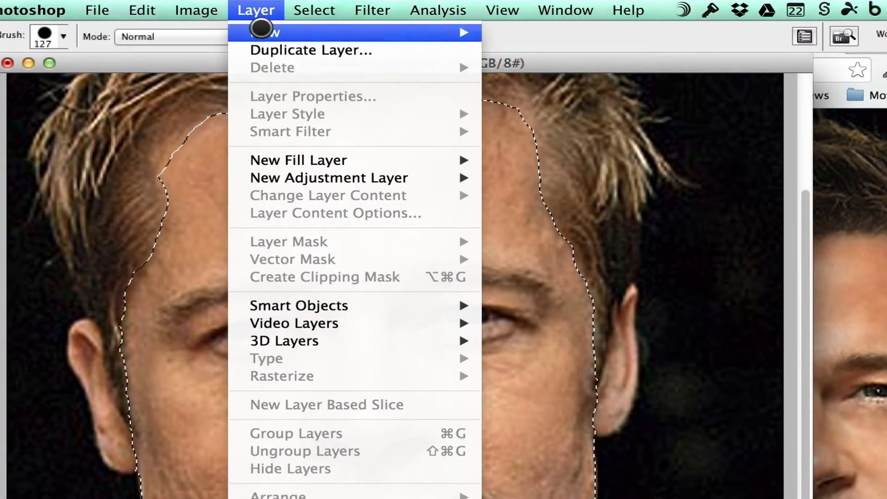
mouse_move(264, 31)
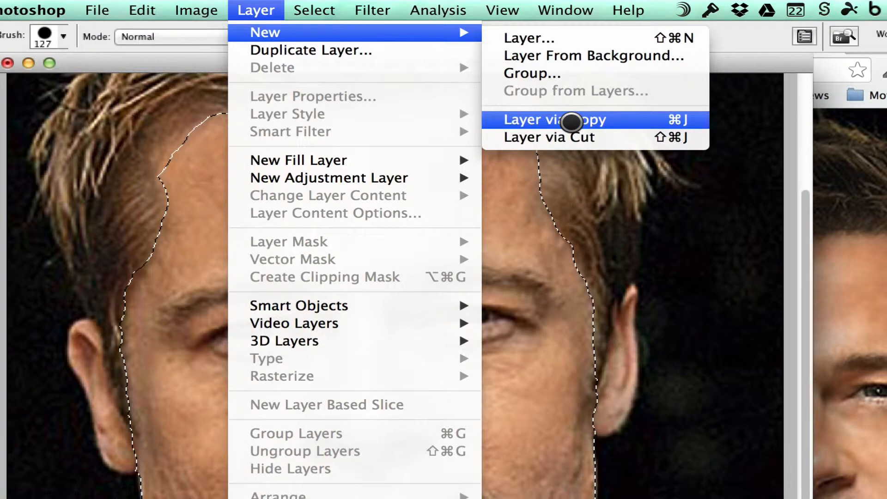
click(572, 121)
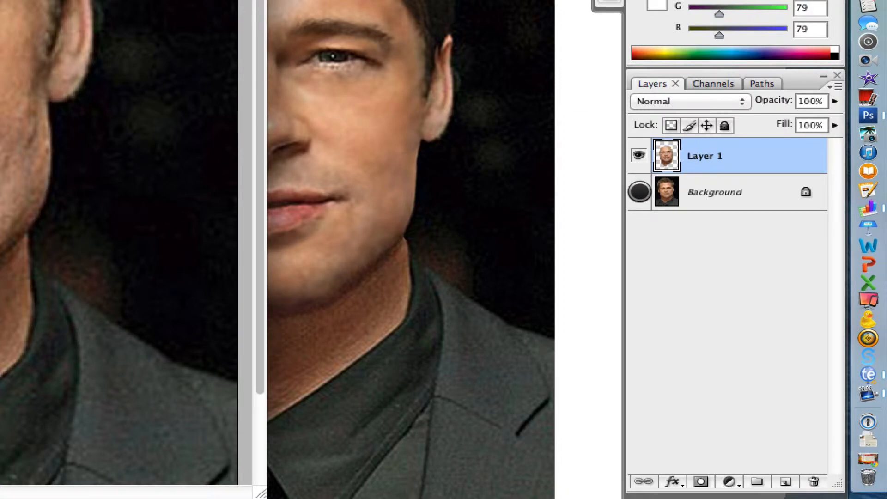
Step: Hide the Background layer so only the copied face shows, and choose the Eraser tool
click(638, 193)
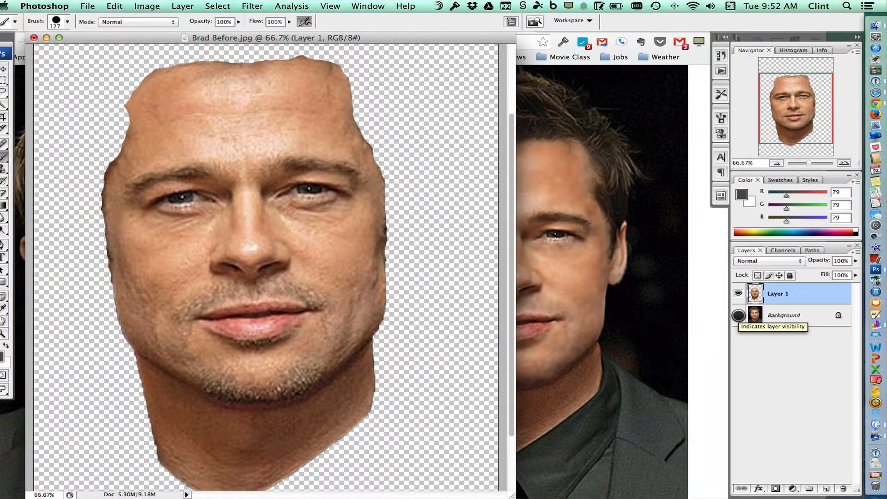
click(738, 315)
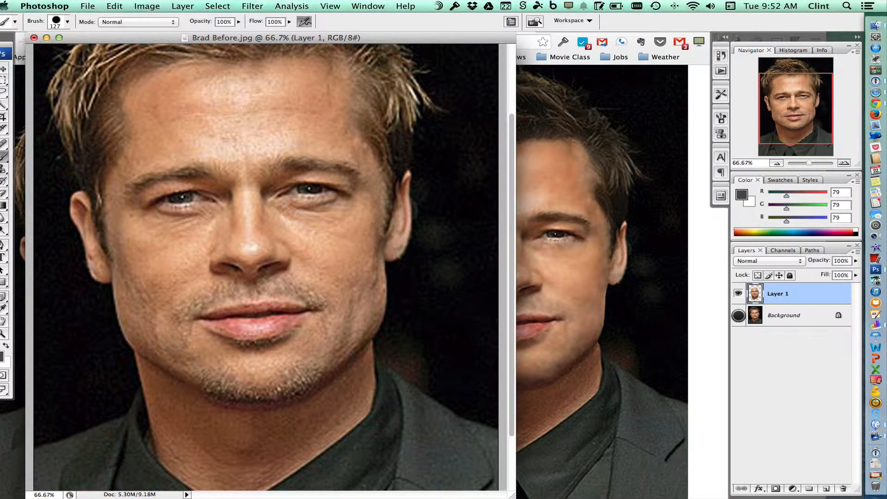
click(738, 315)
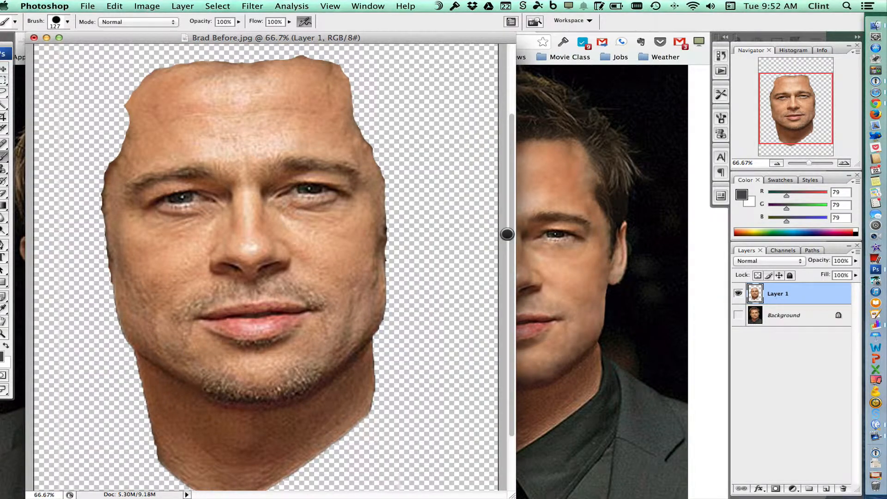
scroll(378, 144, up, 4)
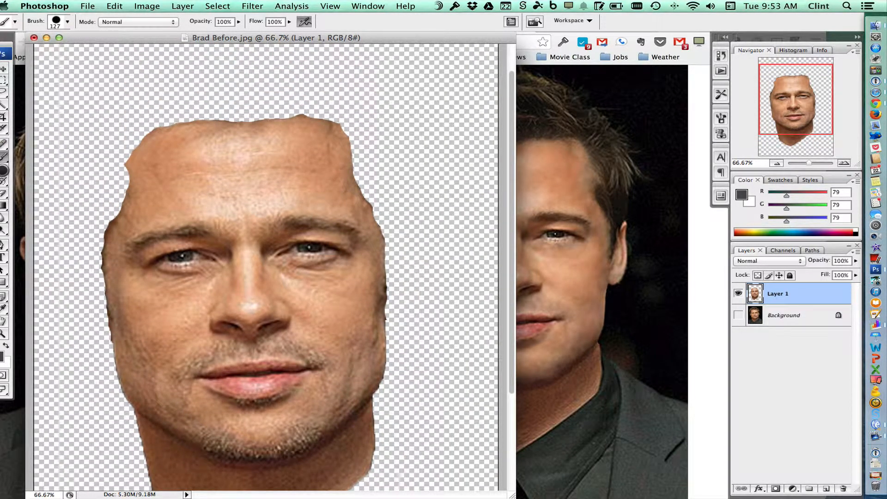
key(e)
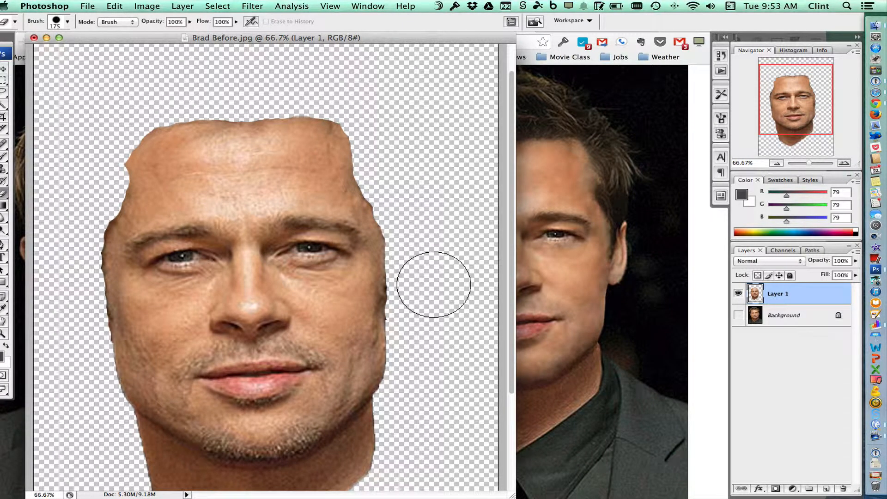
scroll(433, 284, down, 3)
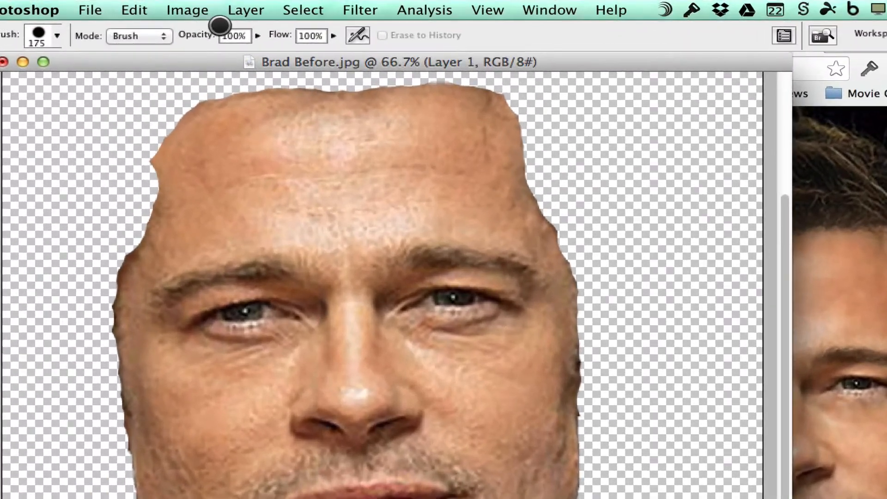
Step: Start a Gaussian Blur on the face layer and try a radius of 1.9 pixels while previewing the nose and cheek
click(363, 11)
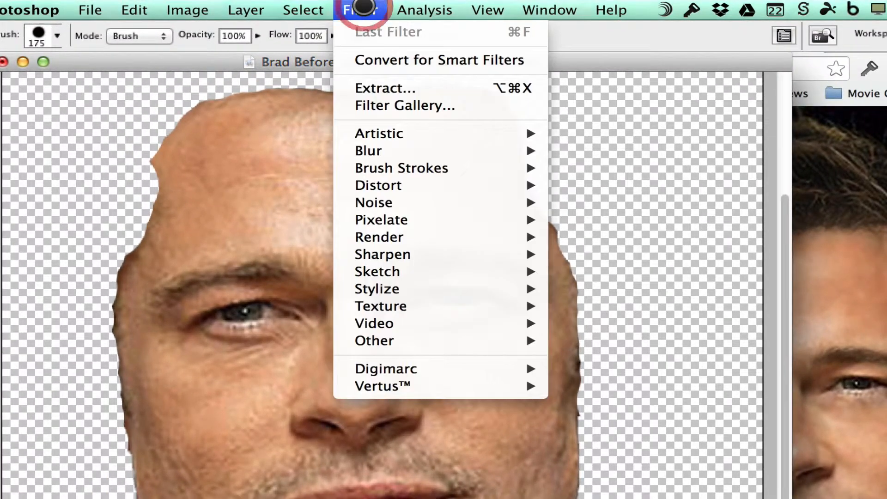
mouse_move(406, 152)
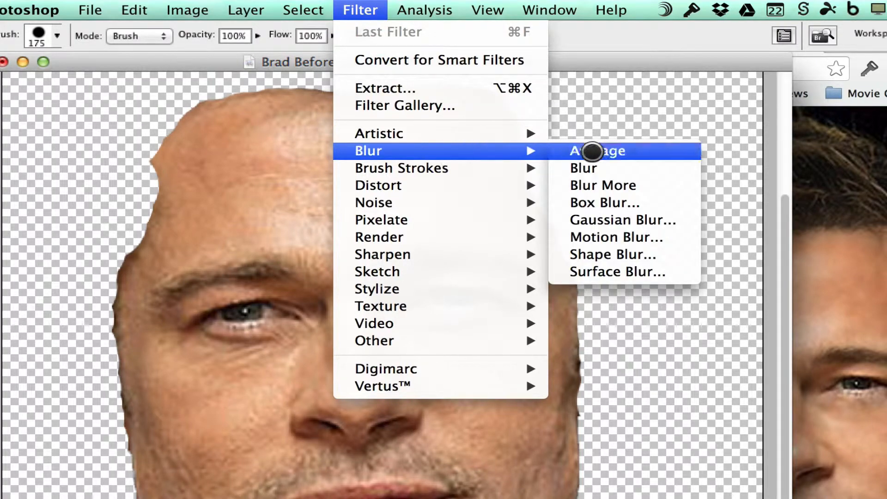
click(649, 220)
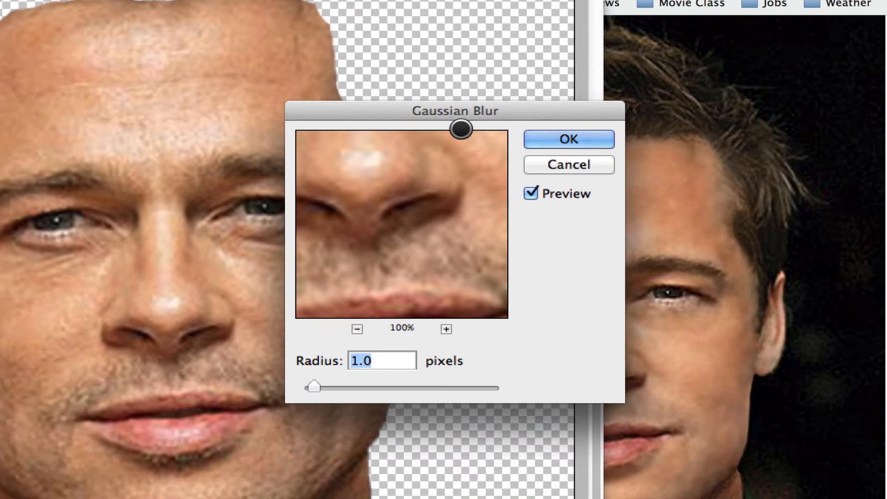
drag(433, 220, 530, 293)
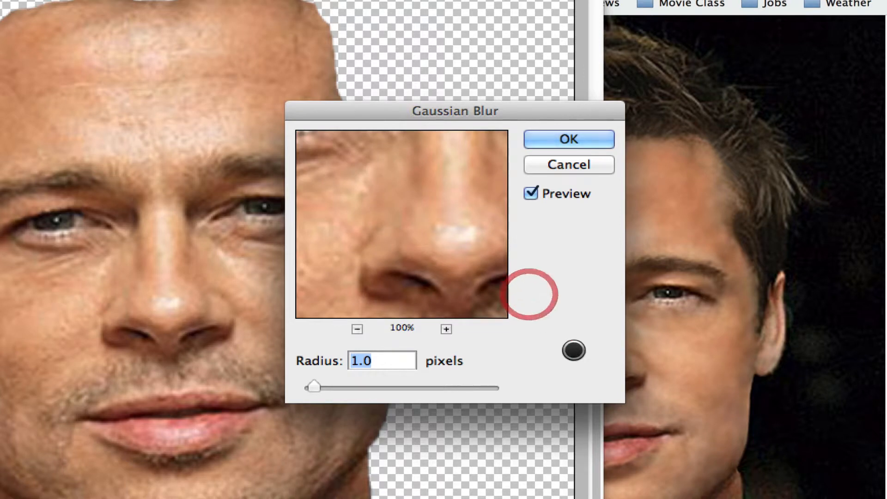
drag(434, 268, 518, 204)
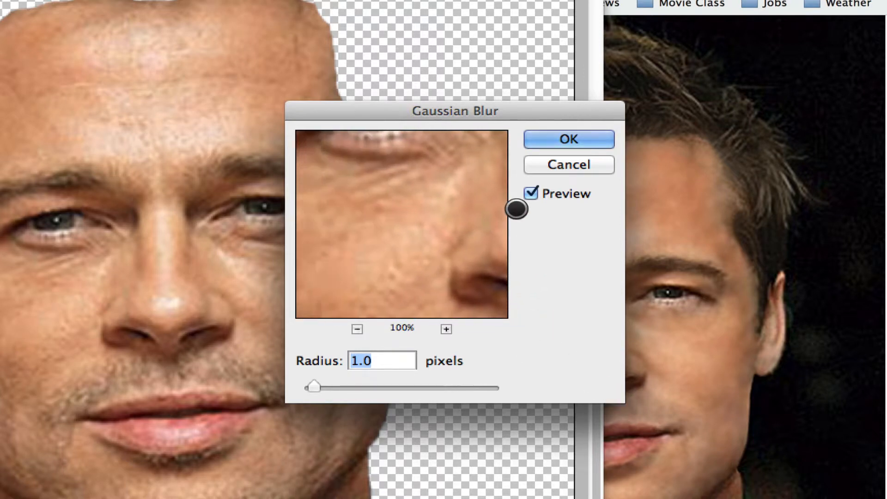
drag(443, 220, 465, 196)
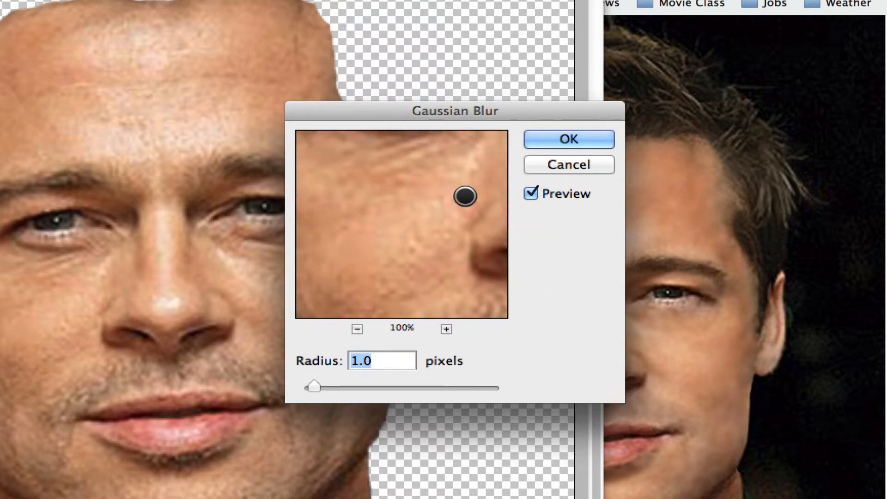
click(422, 212)
mouse_move(339, 387)
mouse_down()
mouse_move(309, 387)
mouse_move(323, 386)
mouse_up()
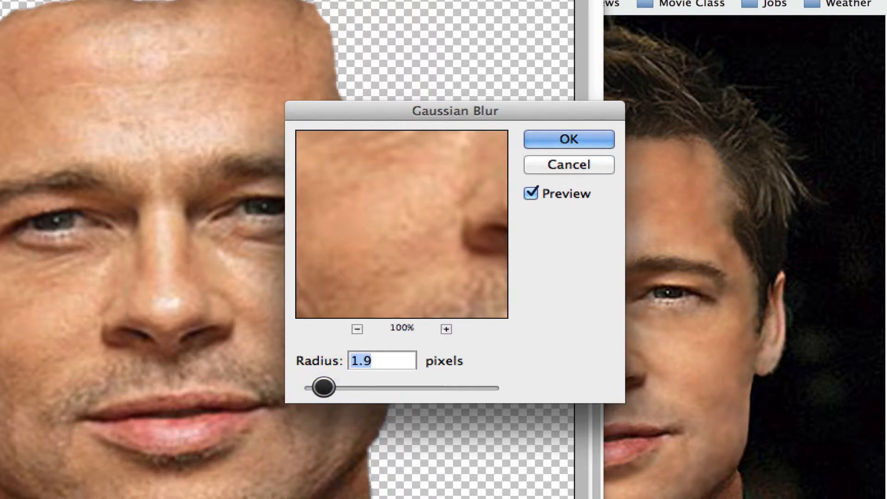
mouse_move(388, 238)
mouse_down()
mouse_move(427, 239)
mouse_move(384, 224)
mouse_up()
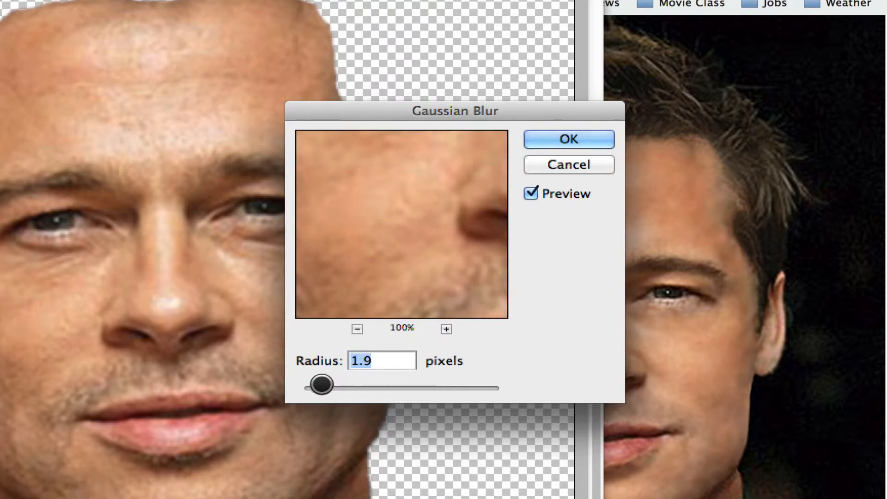
Step: Try a blur radius of 3.0 pixels and examine the cheek and under-eye skin in the preview
drag(323, 386, 336, 386)
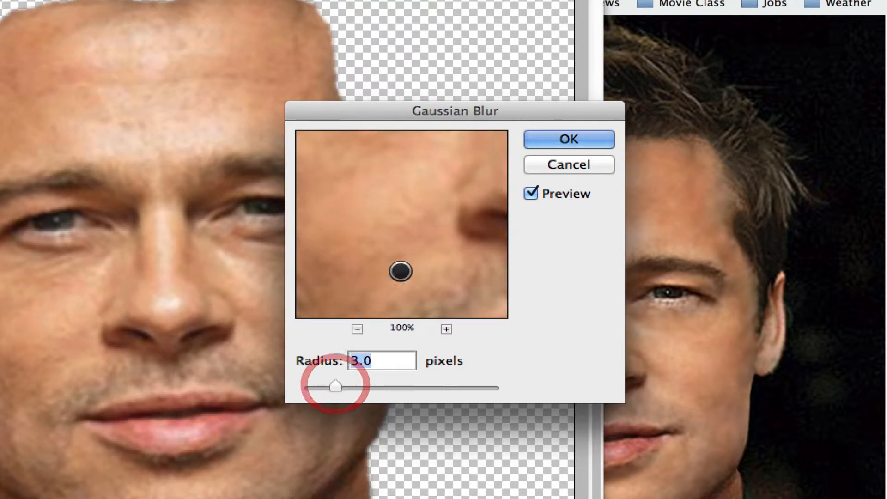
drag(410, 234, 376, 299)
click(459, 250)
drag(430, 194, 475, 203)
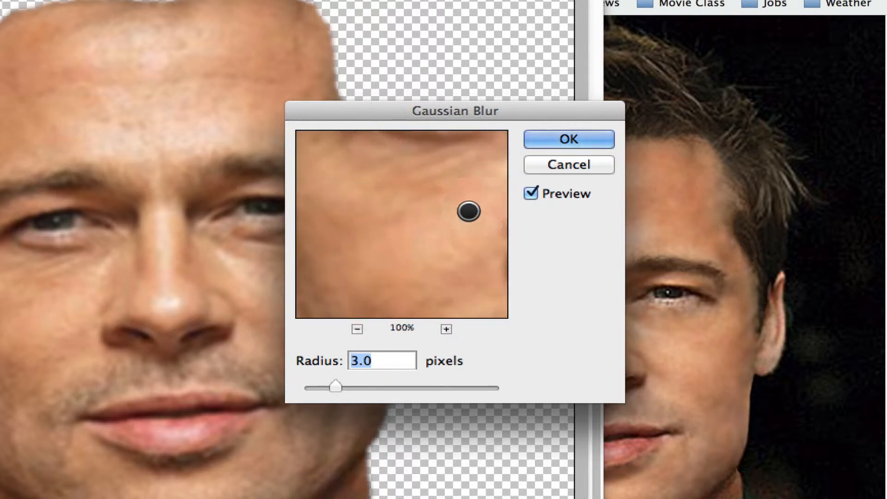
drag(440, 262, 420, 293)
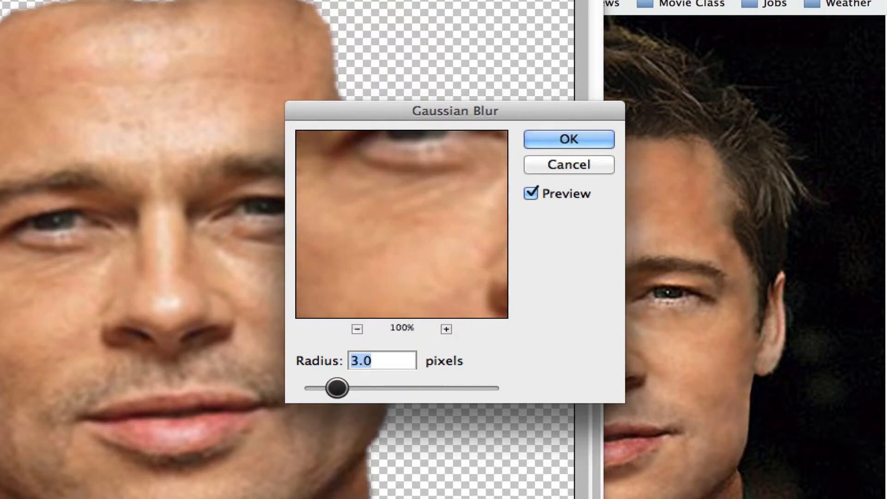
Step: Set the Gaussian Blur radius to 4.0 pixels, check the eye, cheek and chin in the preview, and apply it
drag(336, 387, 346, 387)
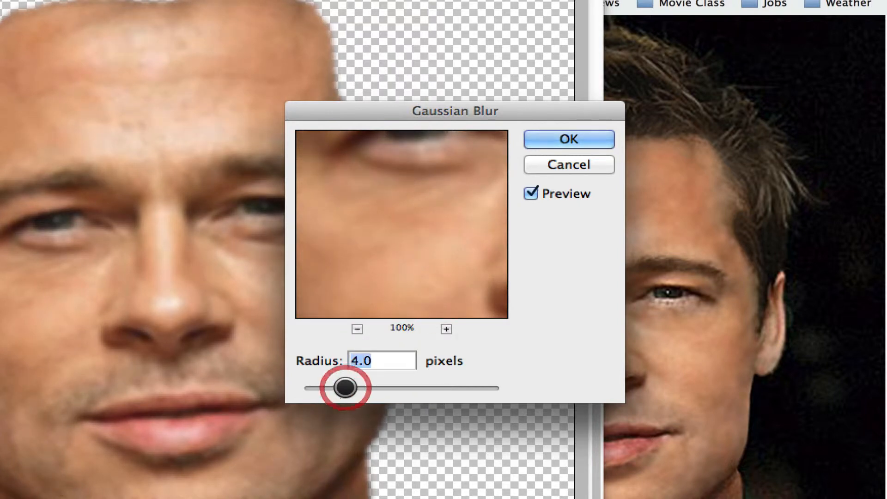
click(445, 238)
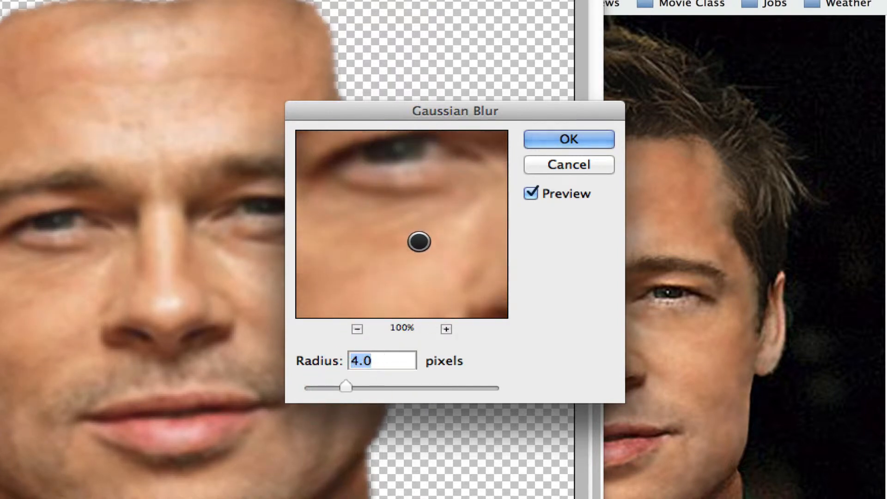
drag(418, 239, 438, 145)
drag(412, 200, 457, 154)
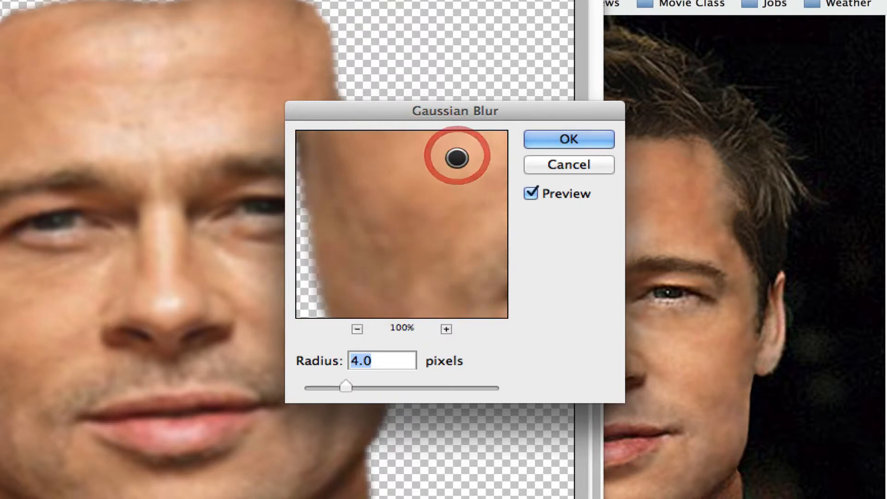
drag(409, 177, 381, 130)
click(388, 178)
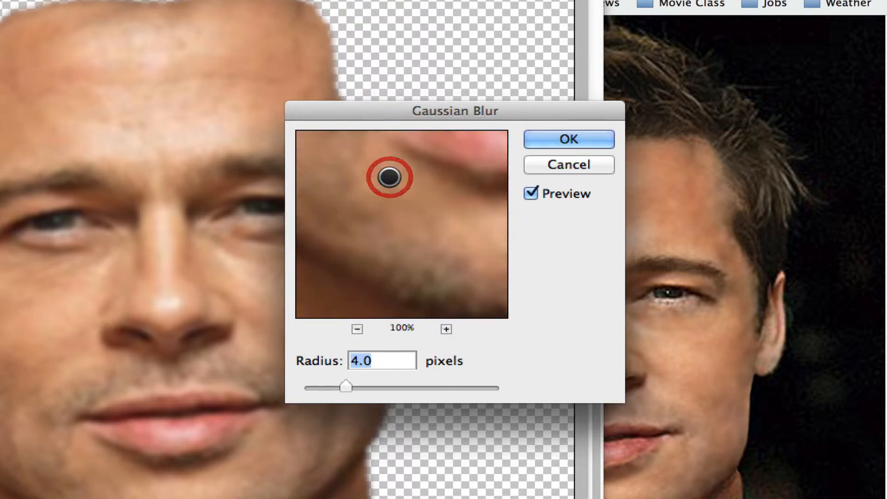
drag(433, 230, 433, 269)
click(609, 134)
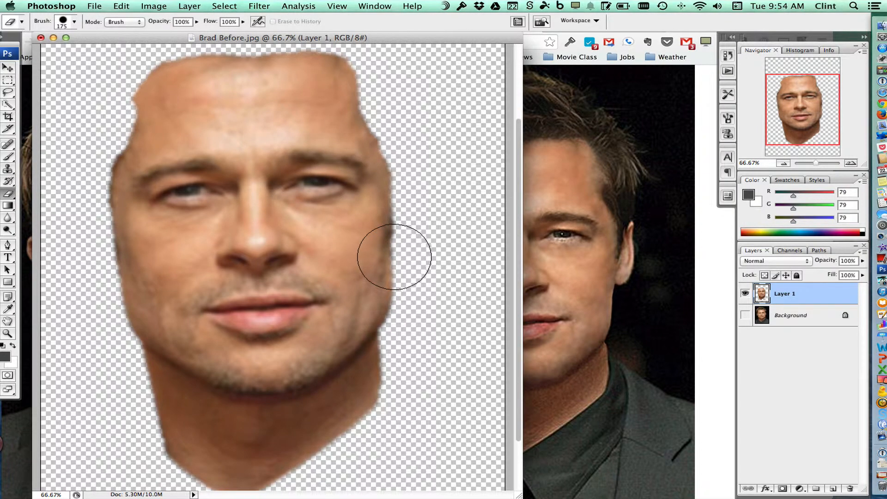
Step: Show the Background layer again and examine how the blurred skin blends with the hair, ears and neck, keeping Layer 1 active
click(746, 314)
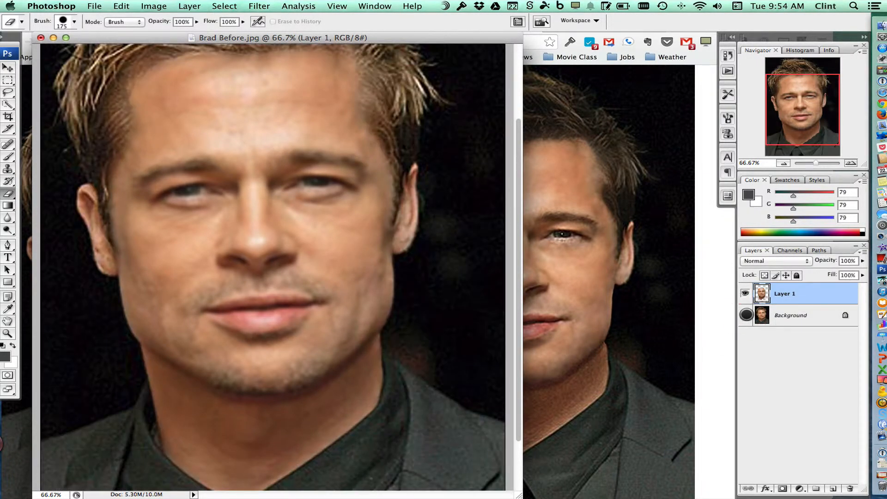
scroll(370, 323, up, 5)
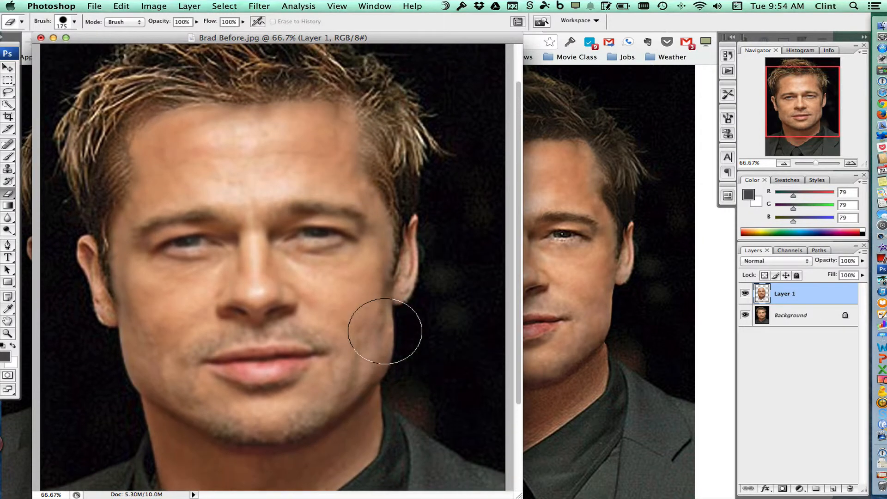
scroll(385, 331, down, 5)
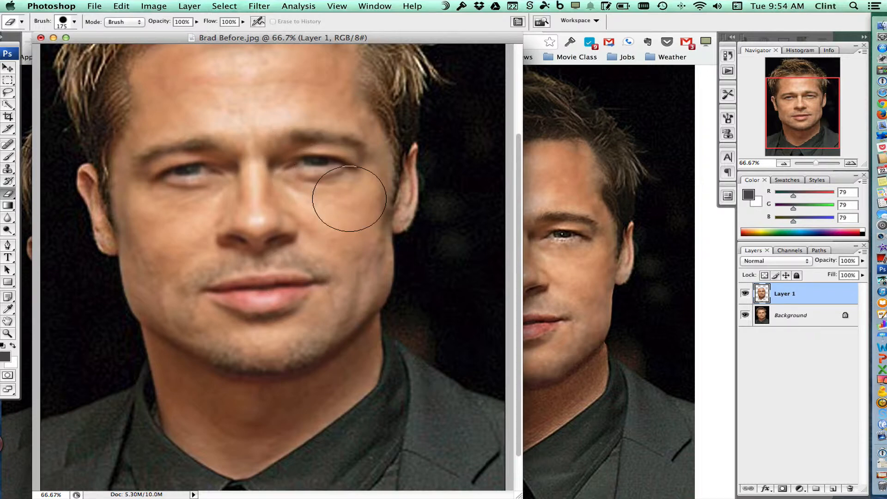
scroll(348, 198, up, 2)
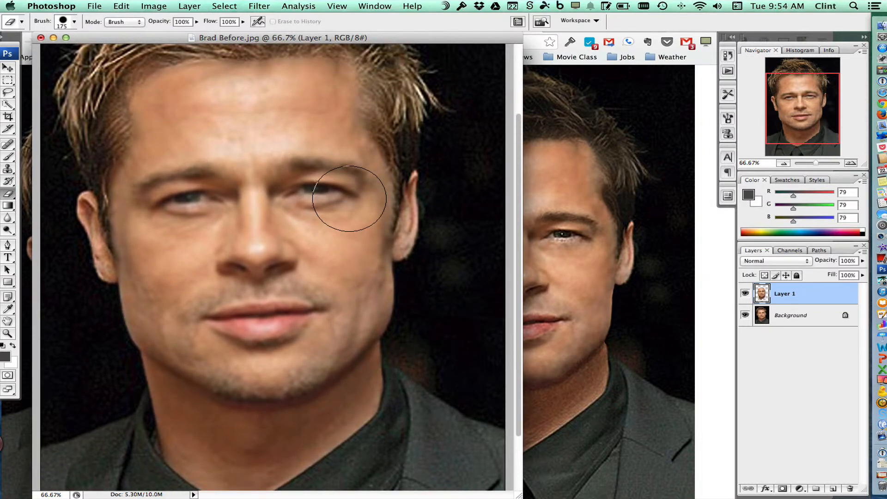
click(794, 320)
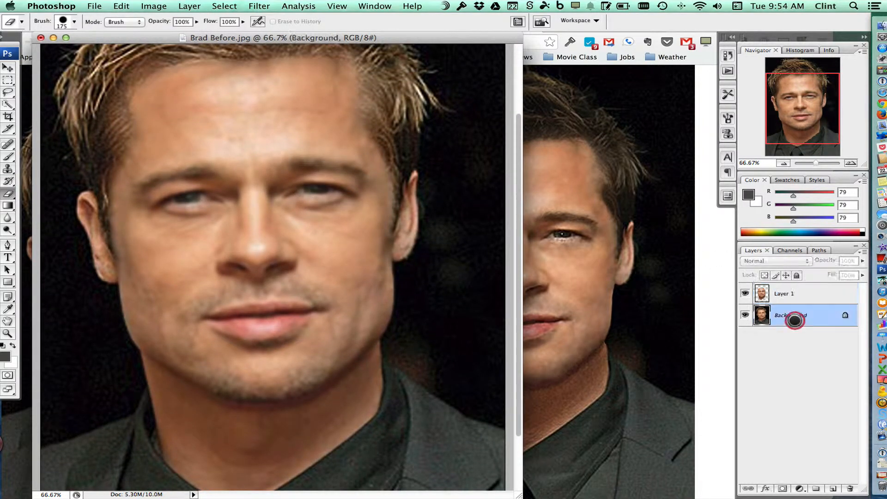
click(785, 294)
Step: Hide the Background layer and erase the eye on the image's left side from Layer 1 with a size 45 eraser
click(745, 314)
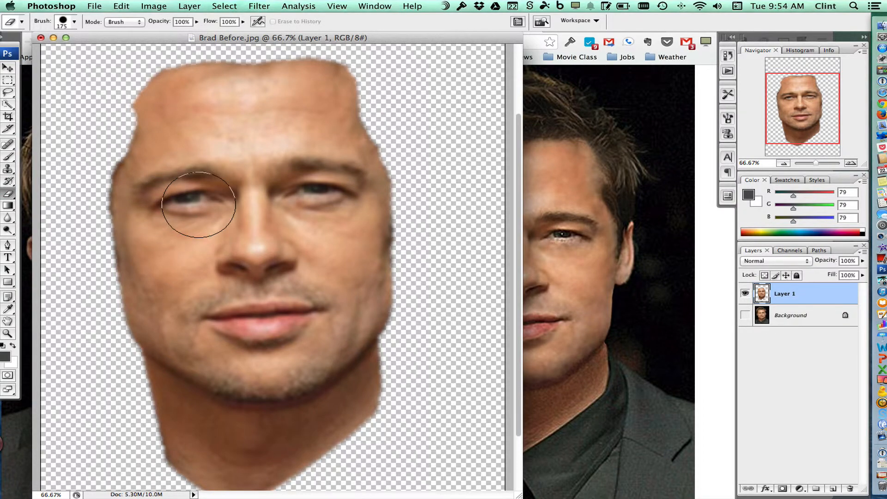
key(bracketleft)
key(bracketleft)
key(bracketleft)
key(bracketleft)
key(bracketleft)
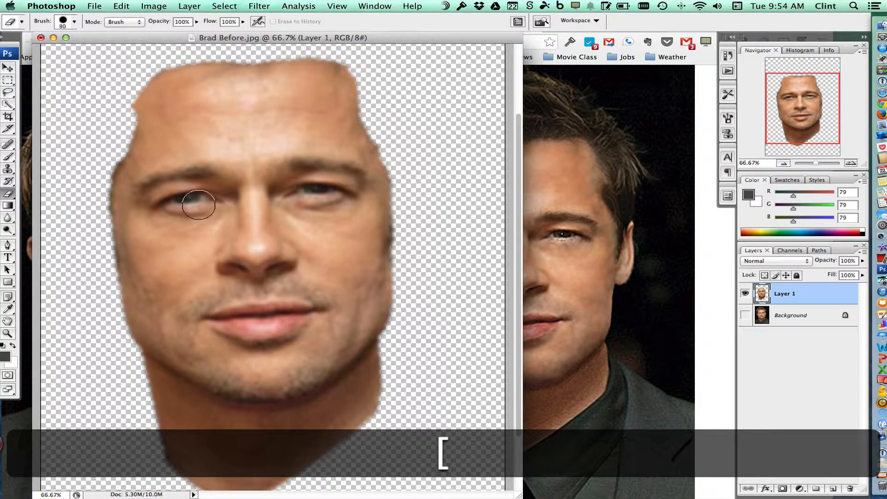
key(bracketleft)
key(bracketleft)
click(222, 203)
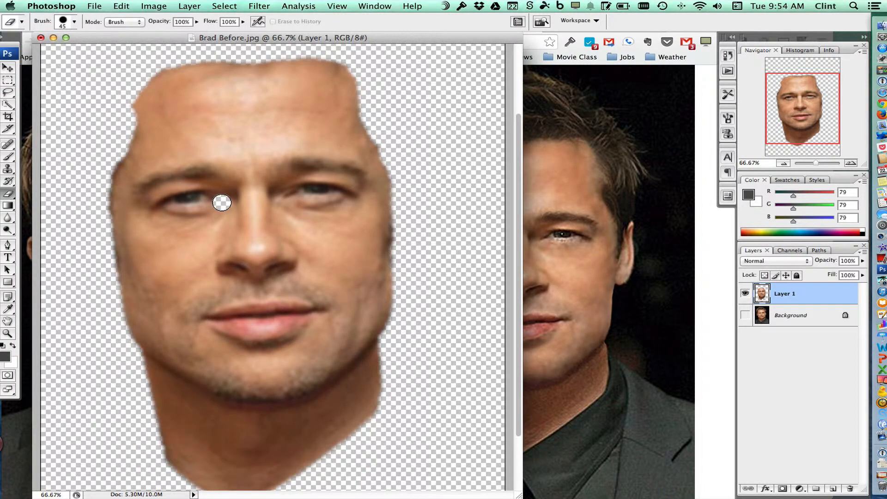
drag(216, 201, 182, 201)
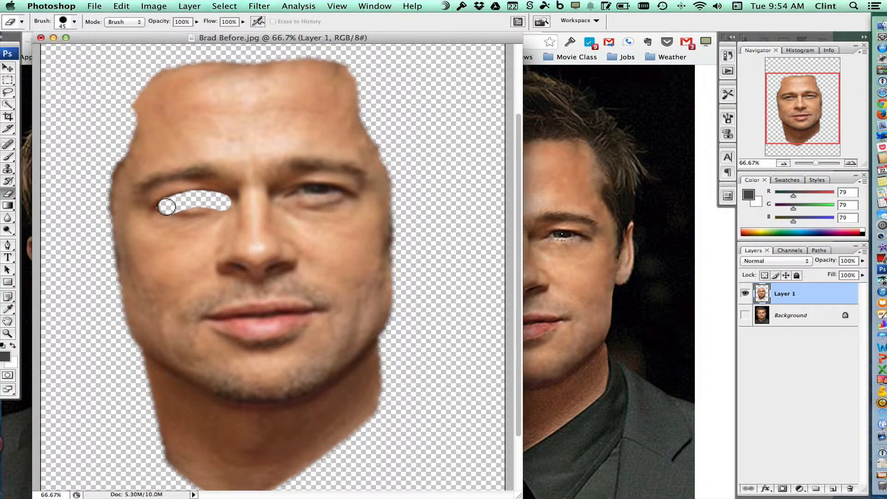
Step: Erase the remainder of the eye on the image's left side and the whole other eye from Layer 1 with the size 45 eraser
drag(183, 210, 197, 208)
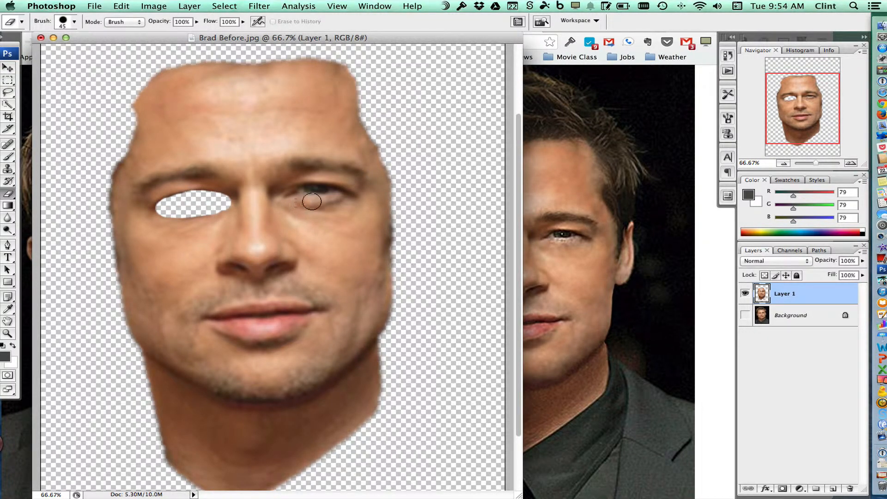
mouse_move(287, 198)
mouse_down()
mouse_move(346, 195)
mouse_move(305, 201)
mouse_up()
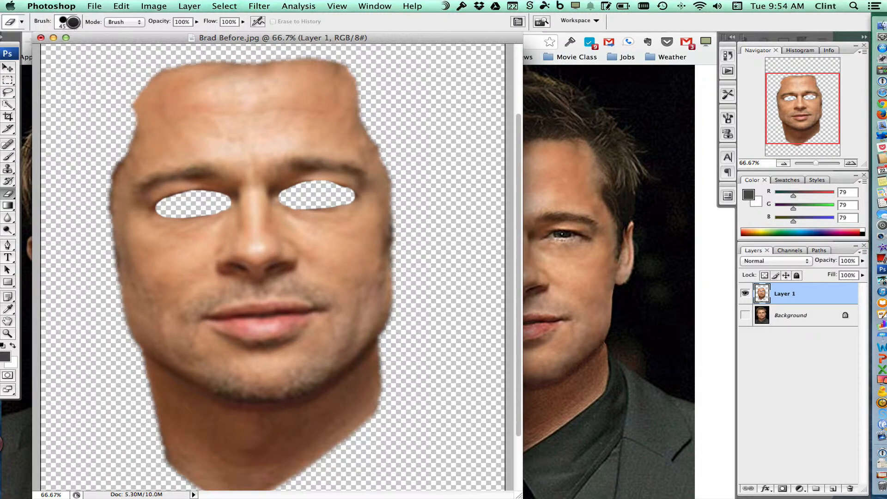
Step: Erase the lips from Layer 1 and soften the edges of the eye openings with a soft 60 px eraser at 0% hardness
click(73, 21)
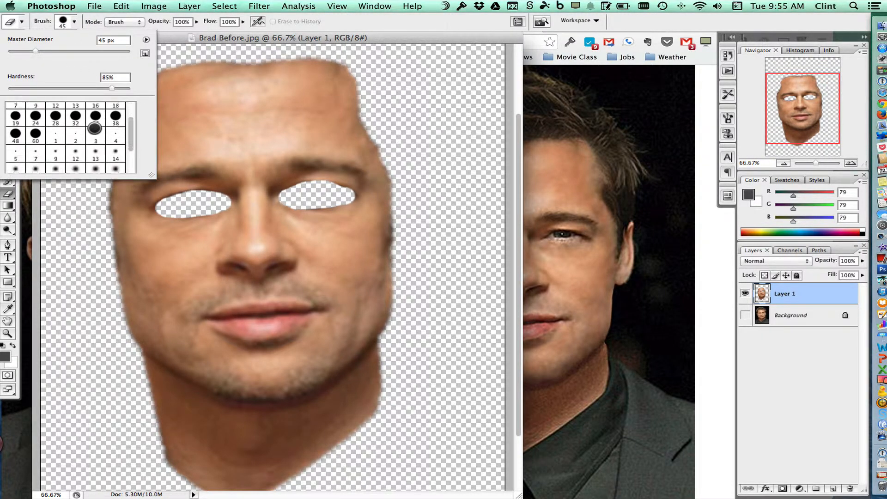
scroll(95, 128, down, 3)
click(76, 145)
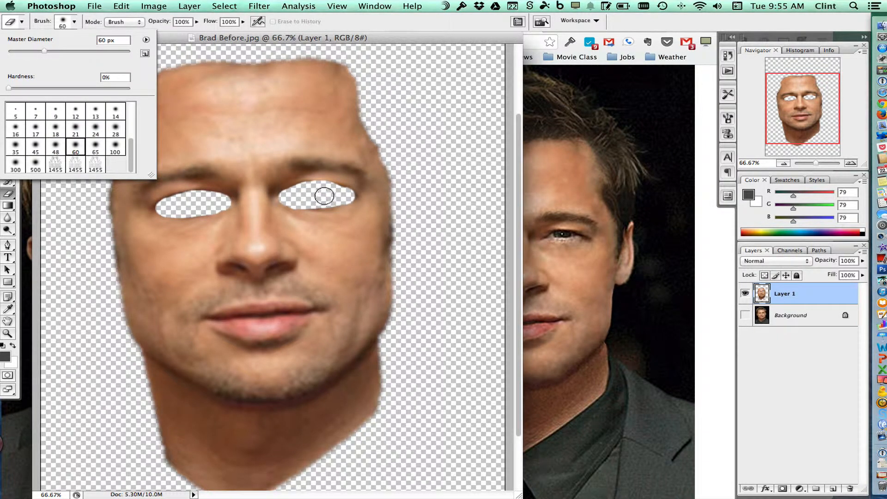
click(438, 92)
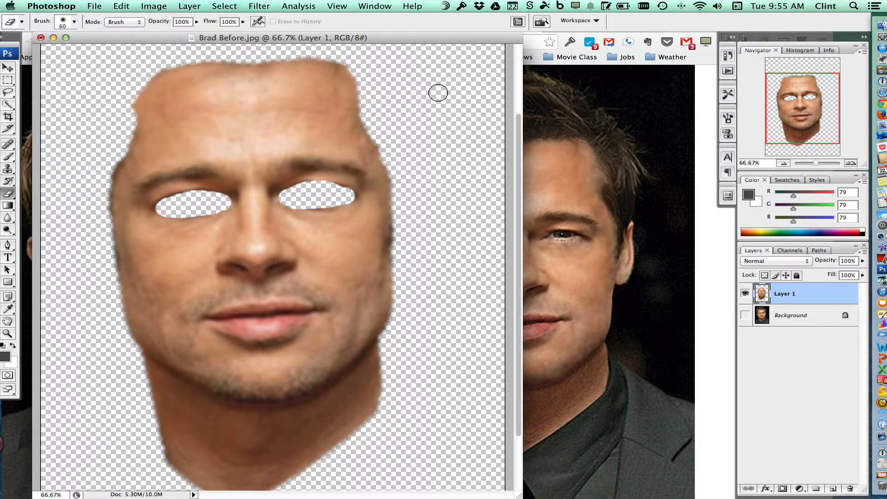
key(super+z)
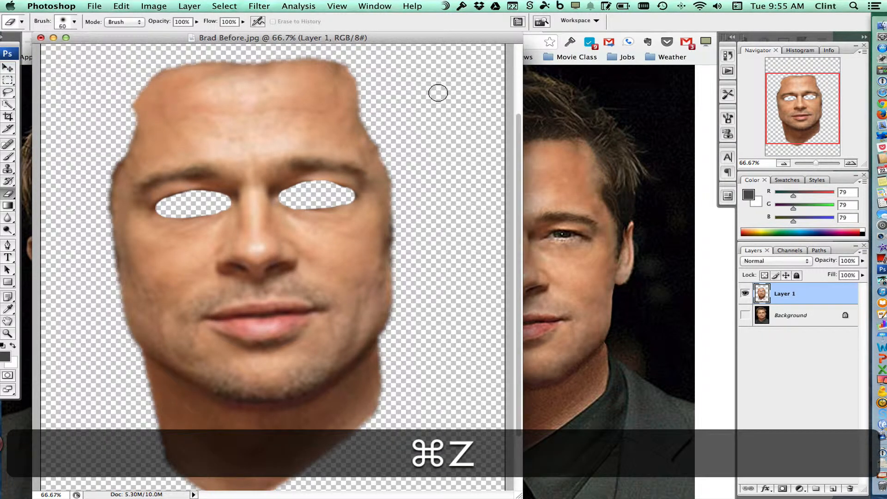
key(super+z)
key(super+z)
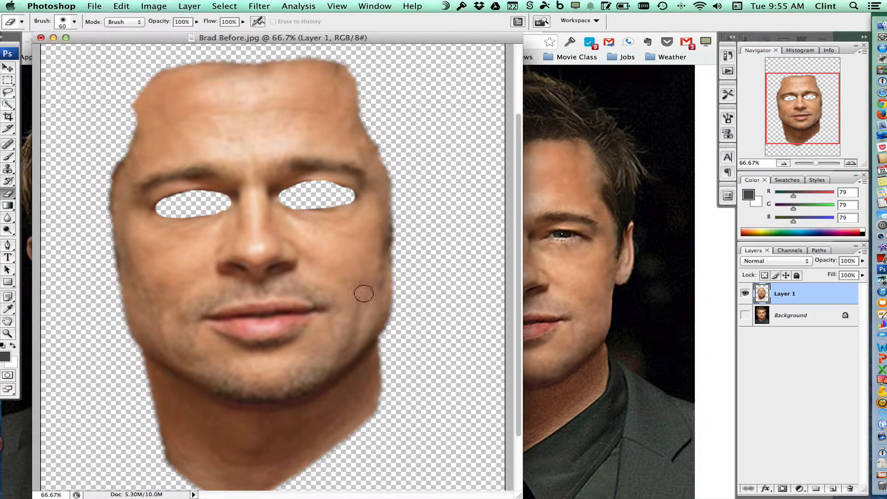
mouse_move(281, 312)
mouse_down()
mouse_move(221, 318)
mouse_move(266, 329)
mouse_move(299, 311)
mouse_move(288, 311)
mouse_up()
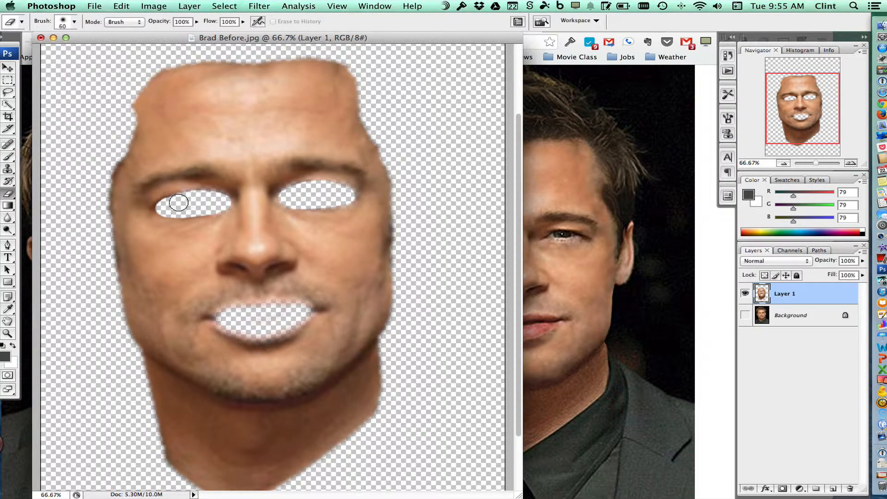
mouse_move(178, 203)
mouse_down()
mouse_move(162, 207)
mouse_move(215, 204)
mouse_up()
Step: Erase both eyebrows from Layer 1 with the eraser reduced to size 25, and show the Background layer again
key(bracketleft)
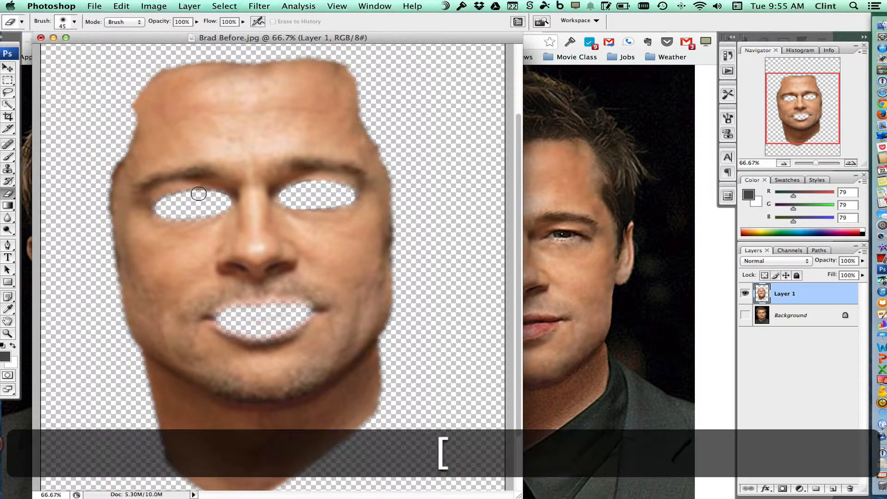
drag(207, 172, 200, 173)
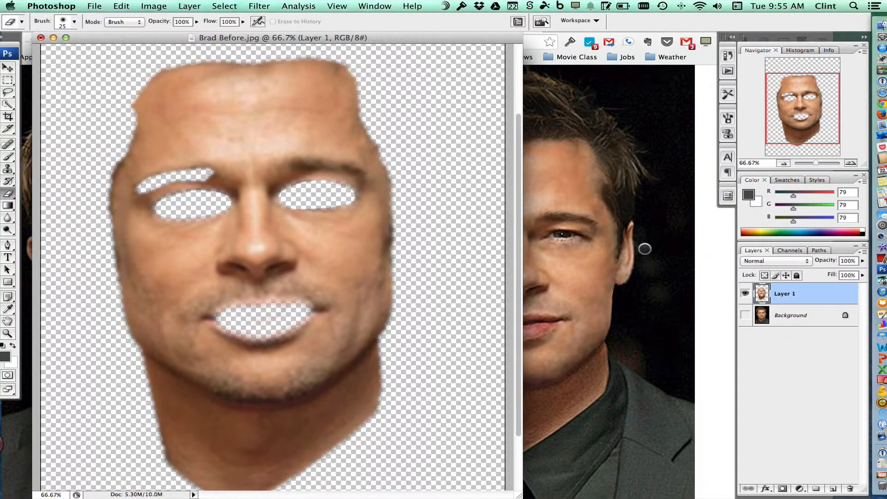
click(745, 313)
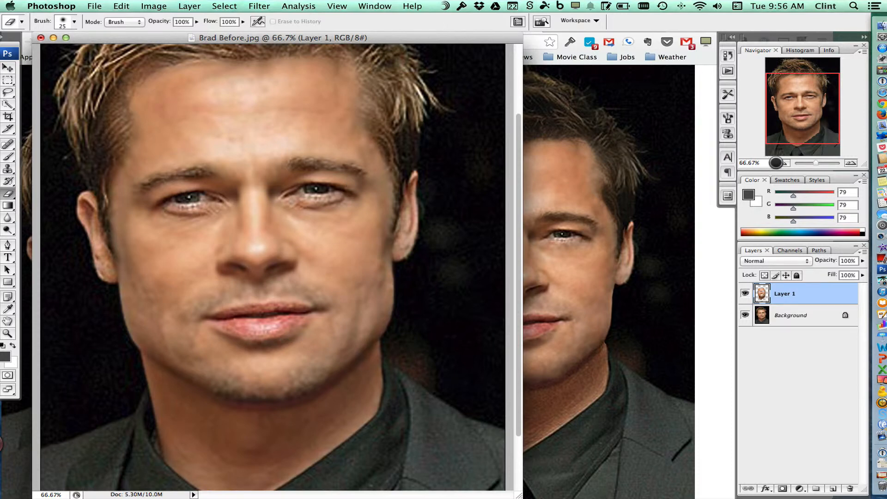
Step: Zoom out to 50% and narrow the document window to compare the portrait with the retouched reference photo behind it
click(783, 163)
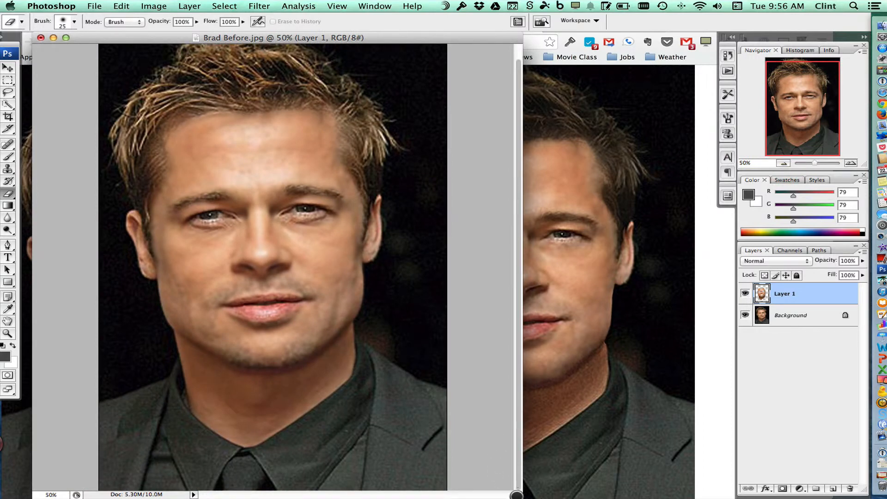
drag(519, 493, 467, 493)
drag(425, 493, 429, 494)
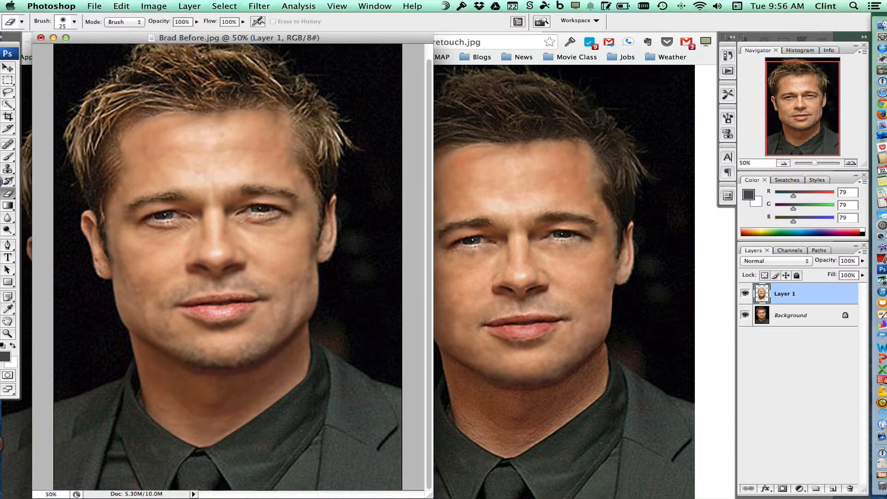
Step: Heal the skin below both eyes on the Background layer with a size 9 Spot Healing Brush, and toggle that layer's visibility to check the blend
click(783, 315)
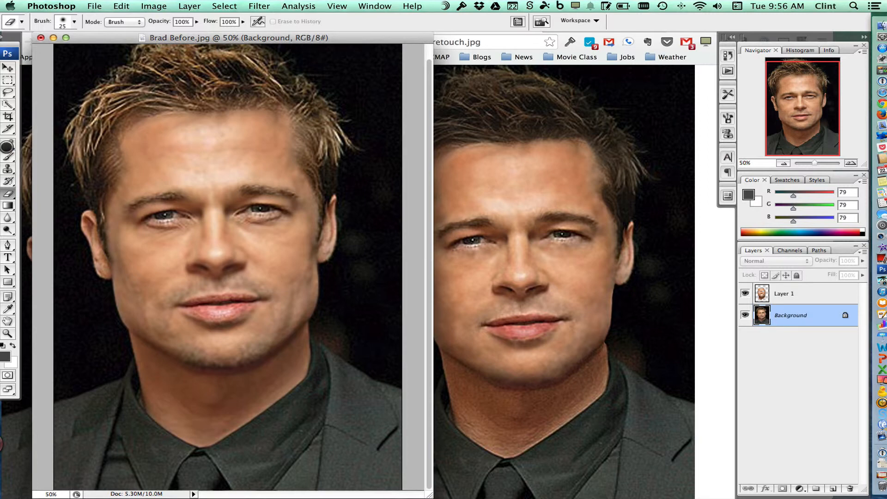
click(7, 146)
drag(239, 223, 267, 234)
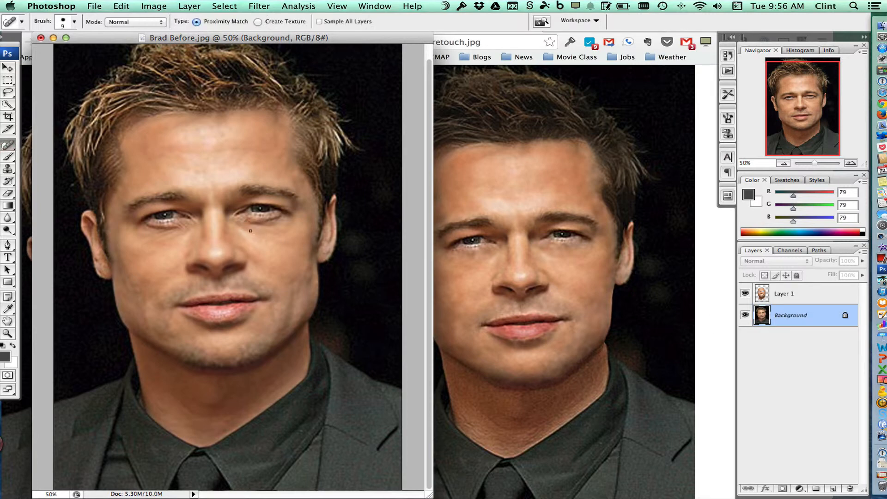
mouse_move(172, 231)
mouse_down()
mouse_move(185, 228)
mouse_move(174, 232)
mouse_up()
drag(165, 229, 144, 233)
click(745, 314)
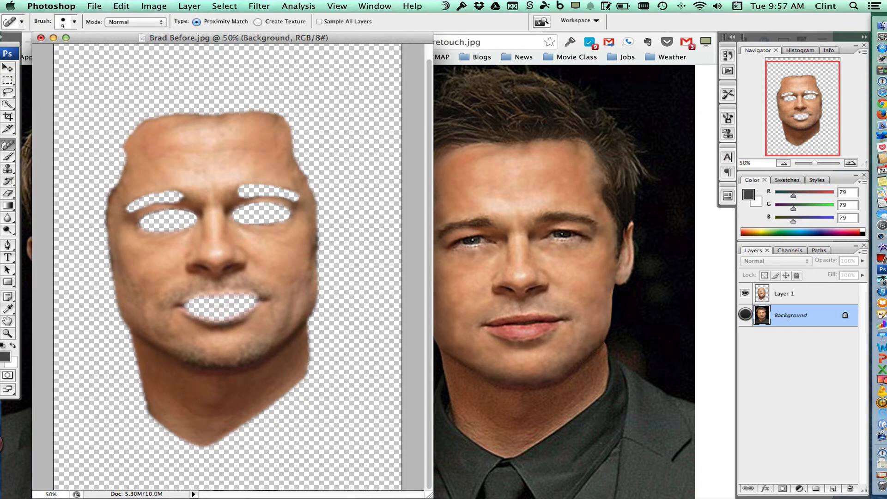
click(745, 315)
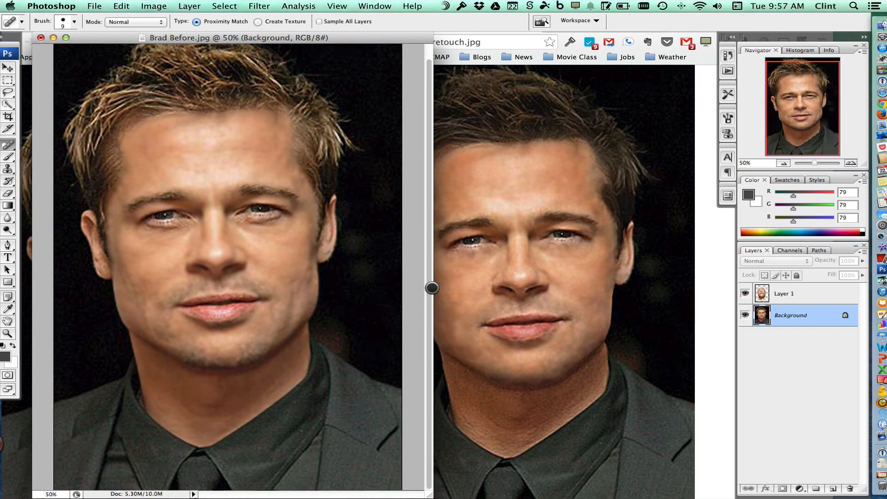